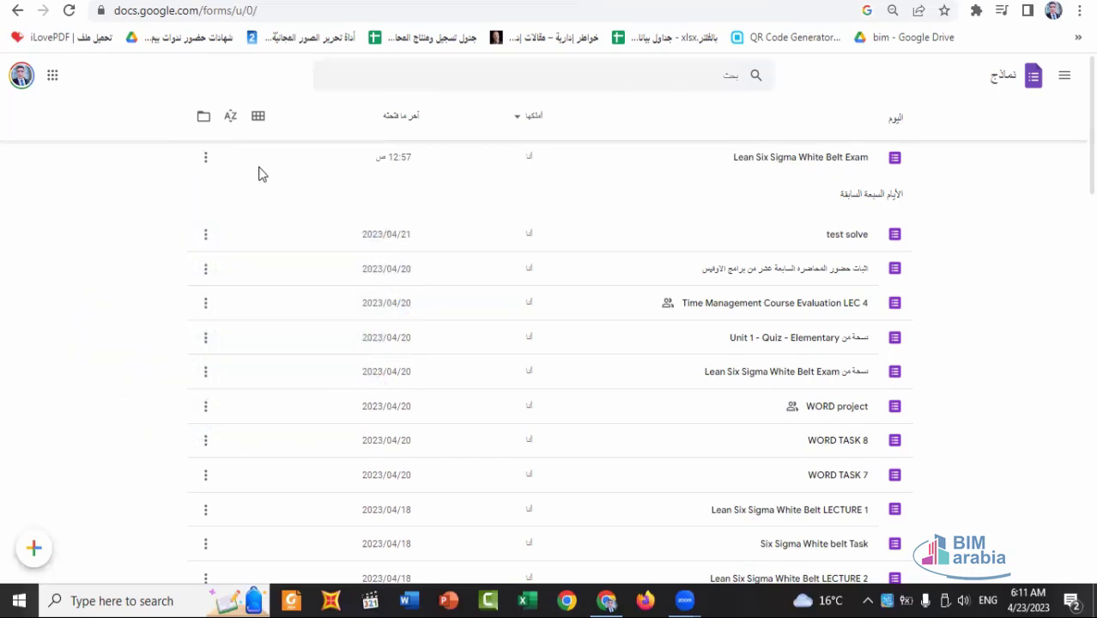
- Create a blank form whose first question is titled الاسم and marked Required
click(33, 547)
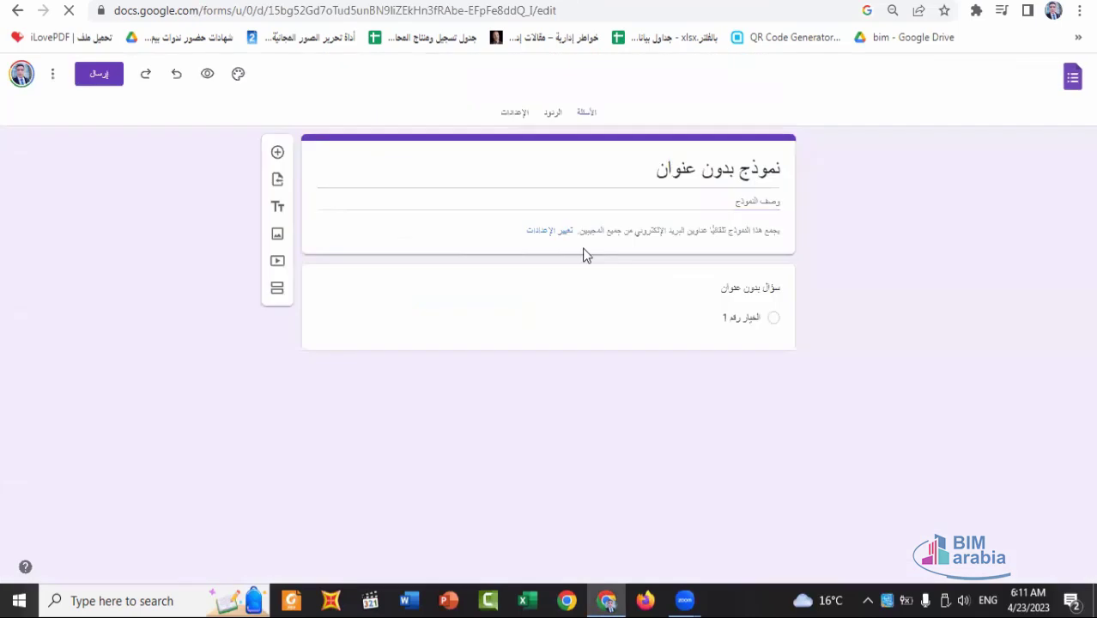
click(753, 290)
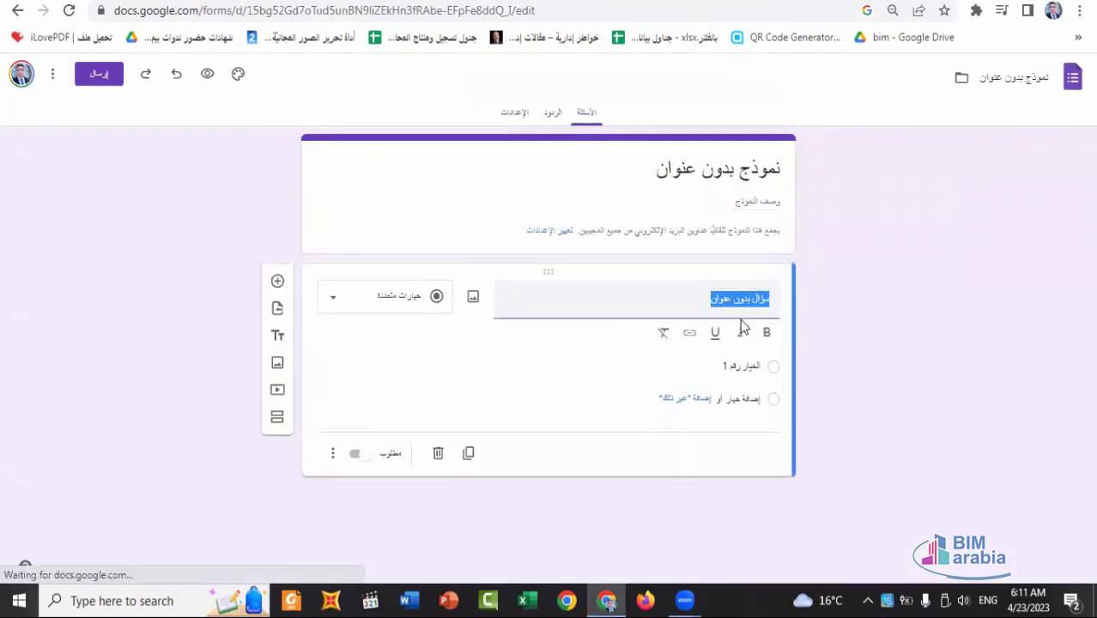
text(hgs)
key(BackSpace)
key(BackSpace)
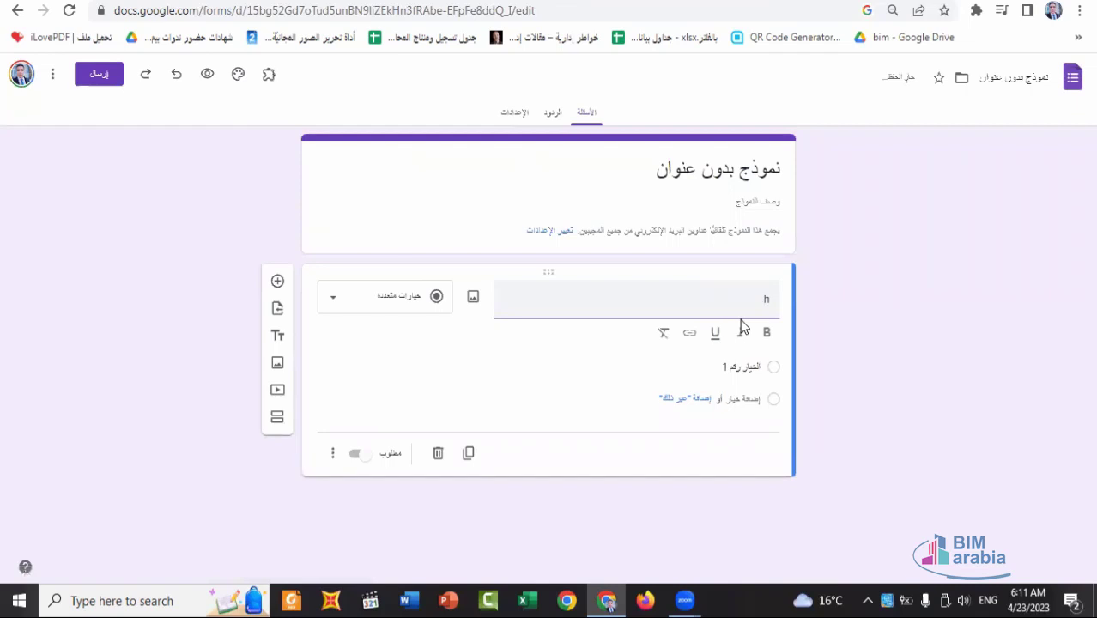
key(BackSpace)
key(alt+shift)
text(ال)
text(اسم)
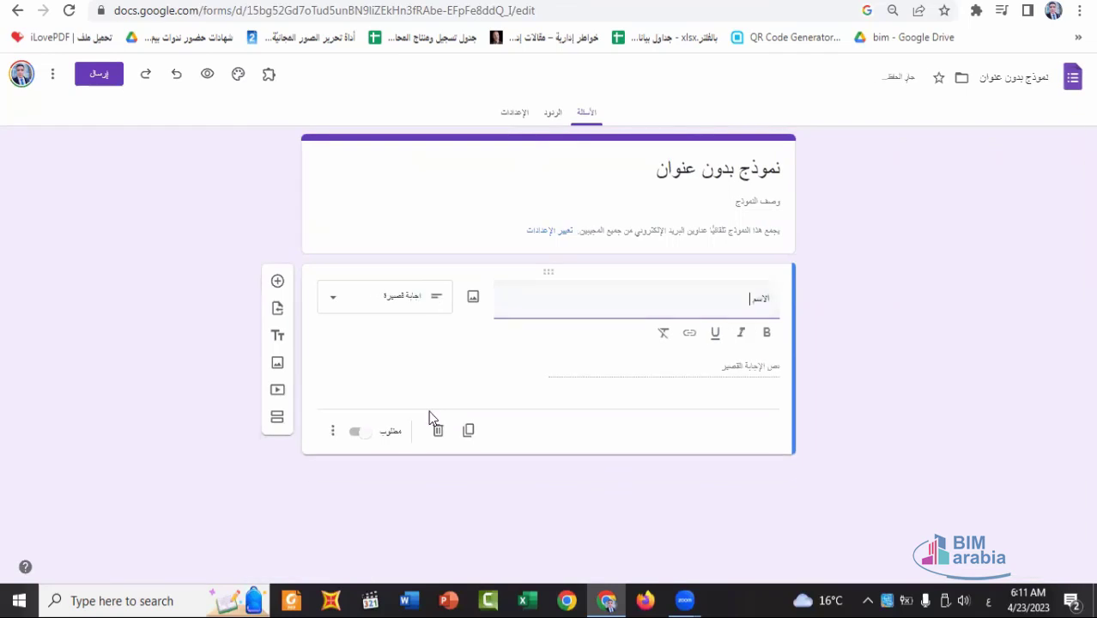
click(358, 432)
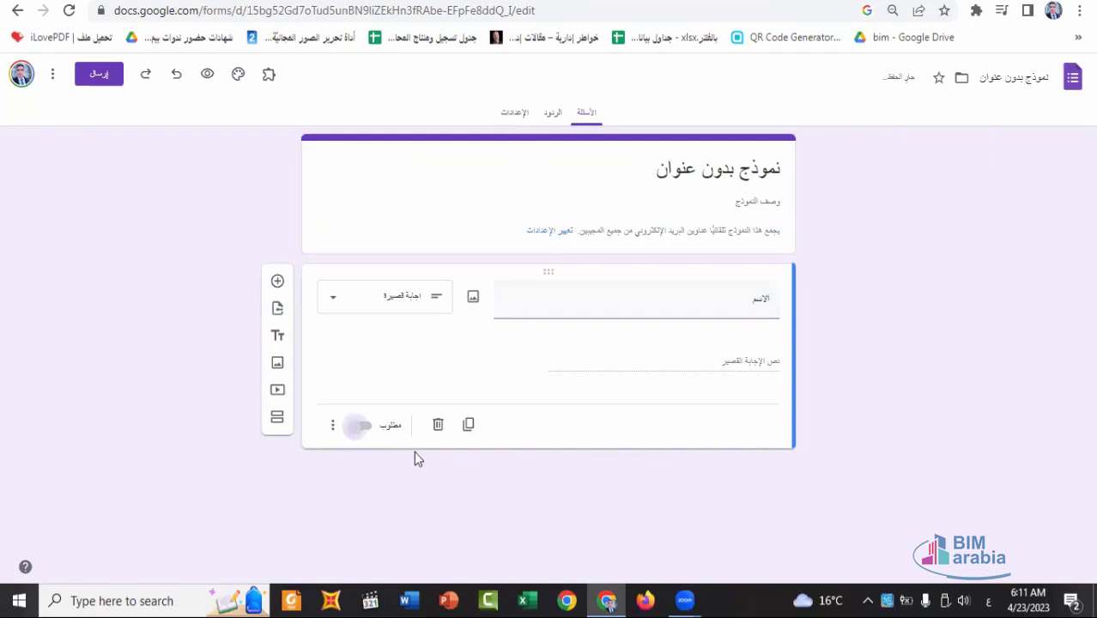
- Duplicate the الاسم question and retitle the copy البريد الاليكتروني
click(468, 427)
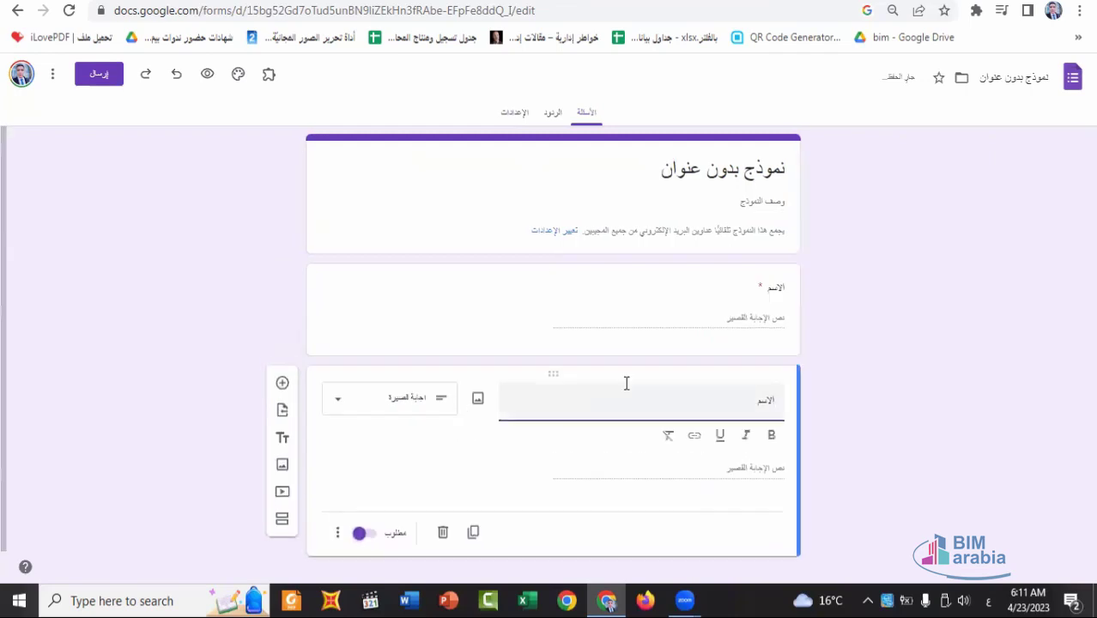
text(ال)
key(ctrl+a)
text(البريد )
text(الاليكترون)
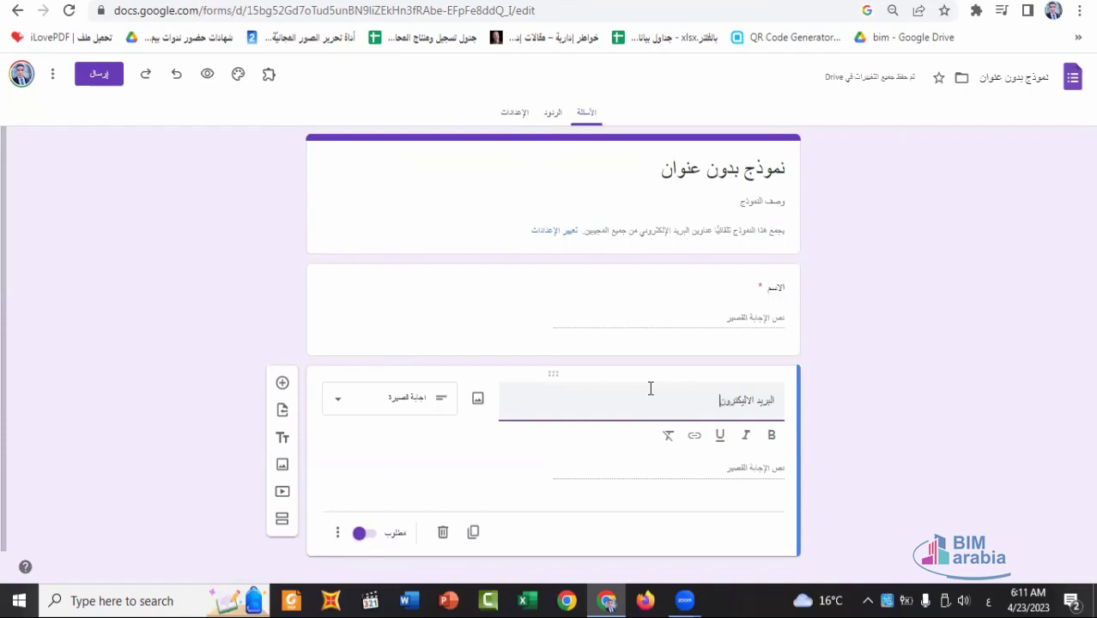
text(ي)
key(ctrl+plus)
key(ctrl+plus)
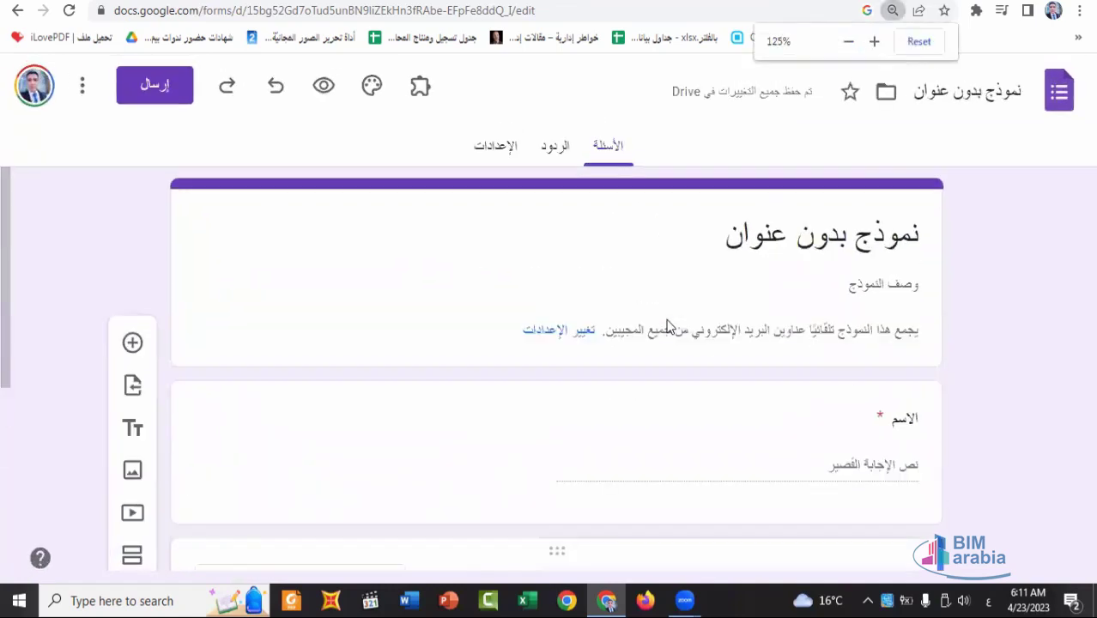
- Add Text response validation with the Email address condition to the البريد الاليكتروني question
scroll(668, 327, down, 3)
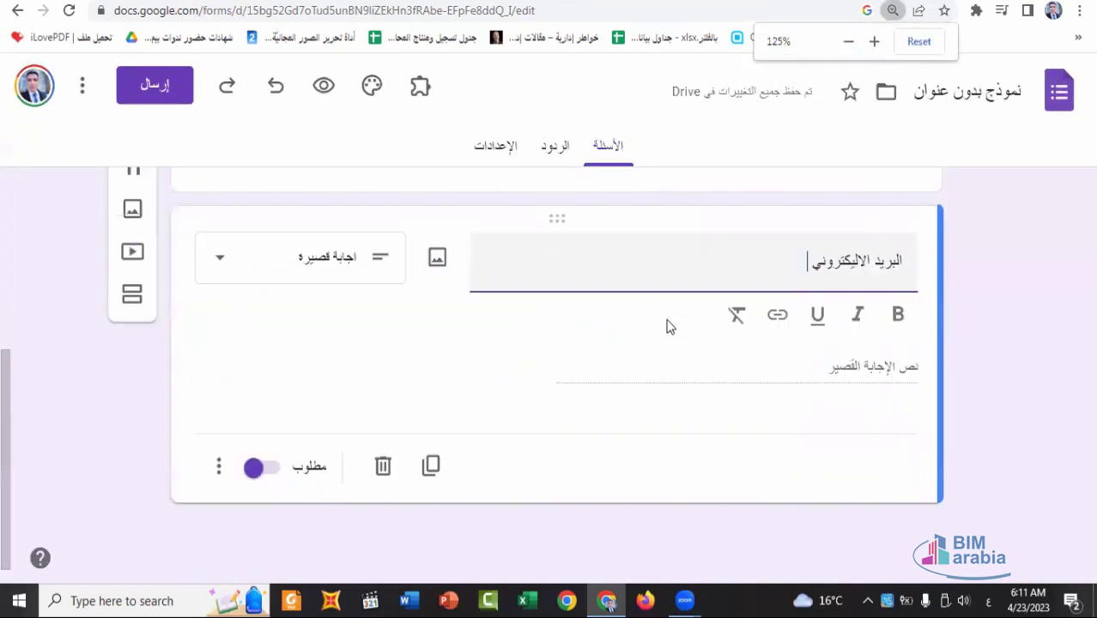
click(218, 471)
click(193, 541)
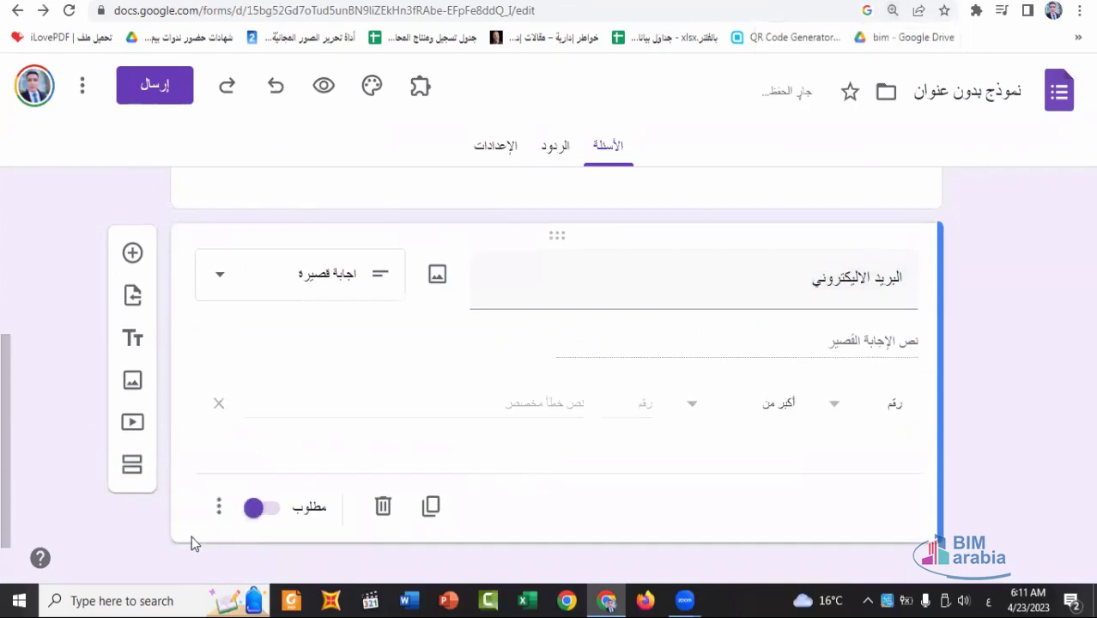
click(892, 365)
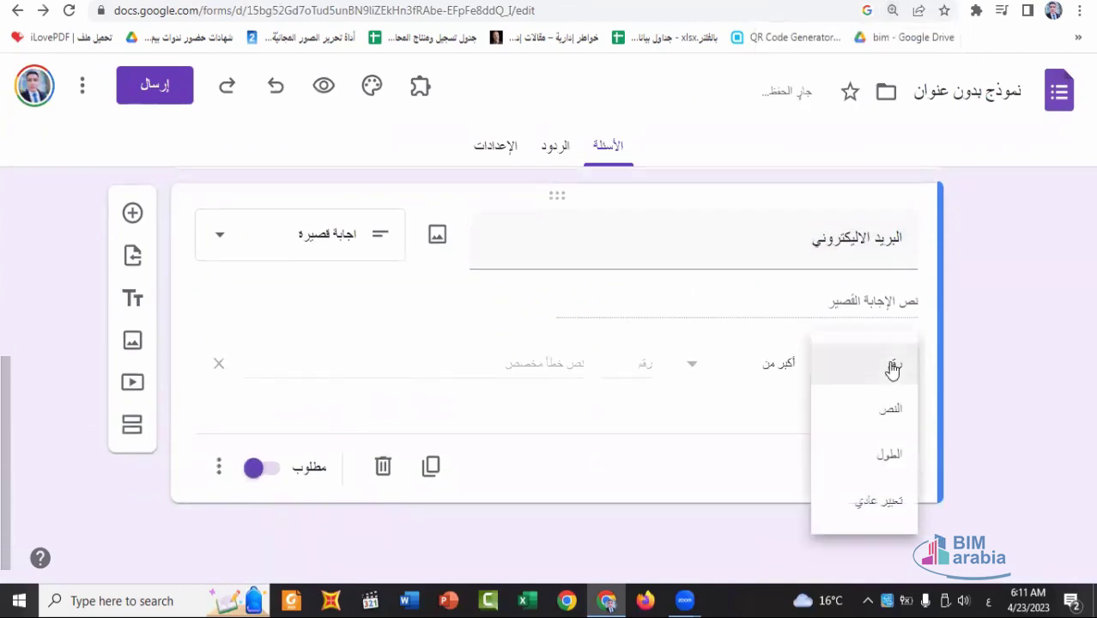
click(887, 413)
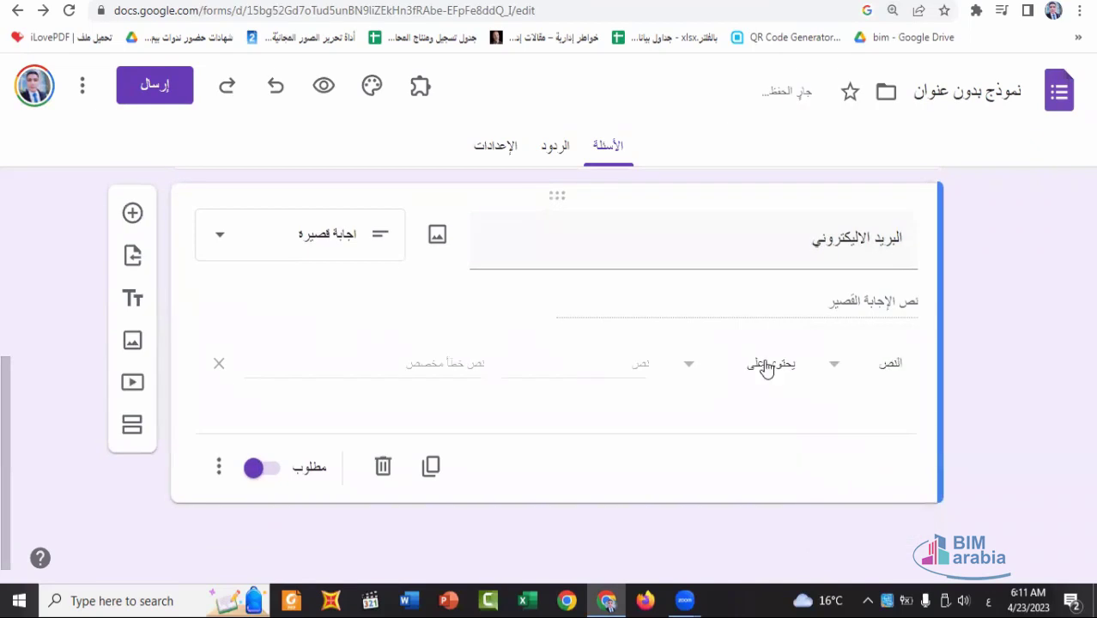
click(767, 368)
click(767, 456)
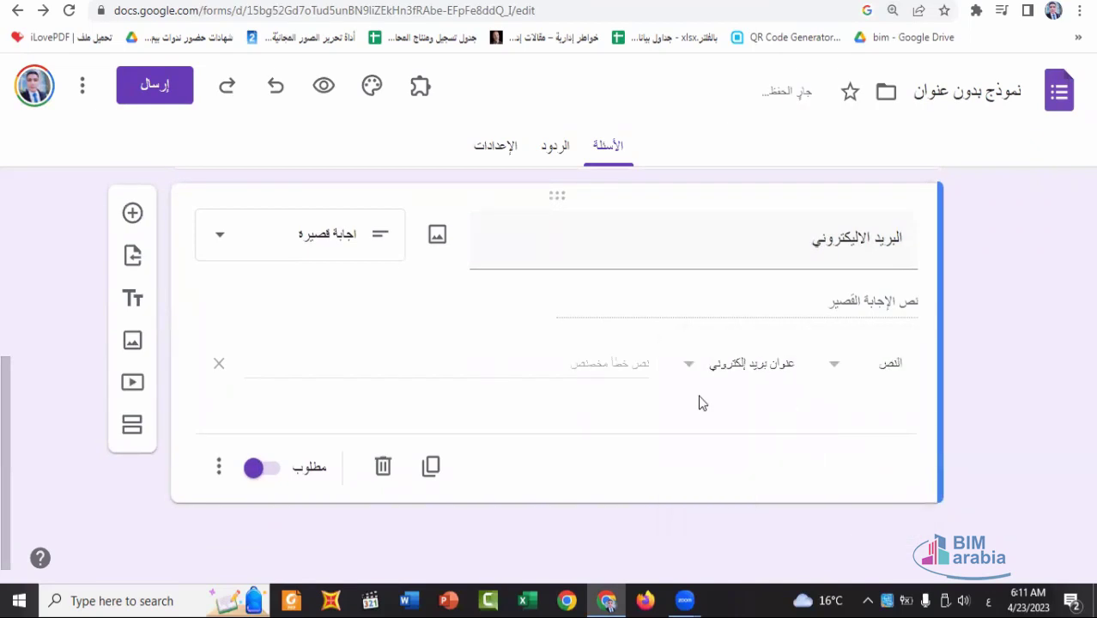
scroll(462, 399, up, 2)
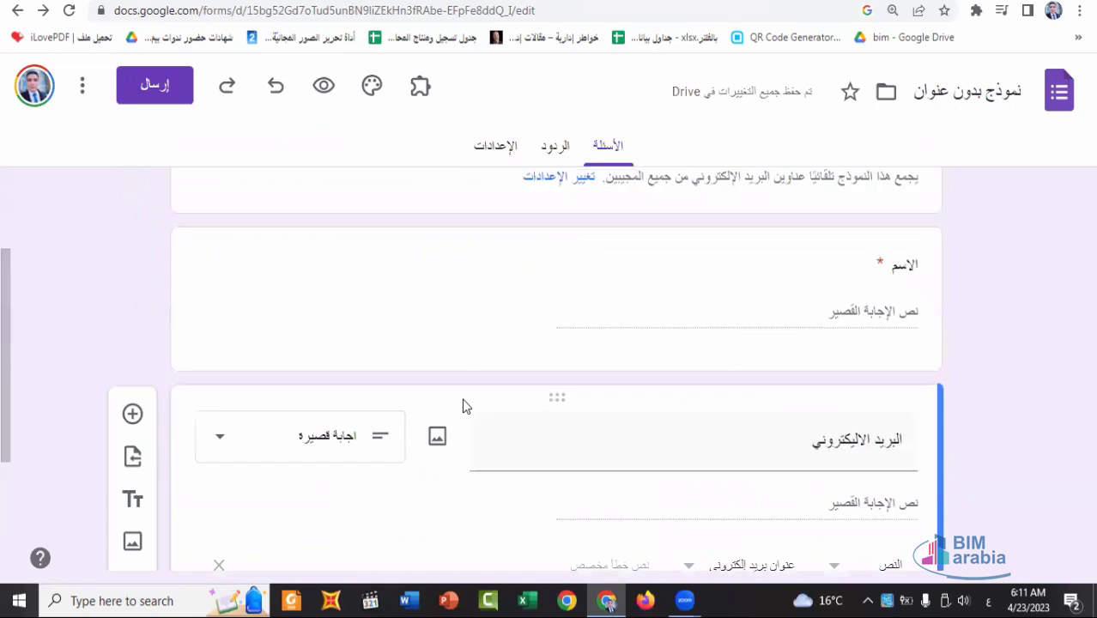
scroll(674, 387, up, 2)
scroll(745, 356, down, 2)
scroll(796, 283, up, 2)
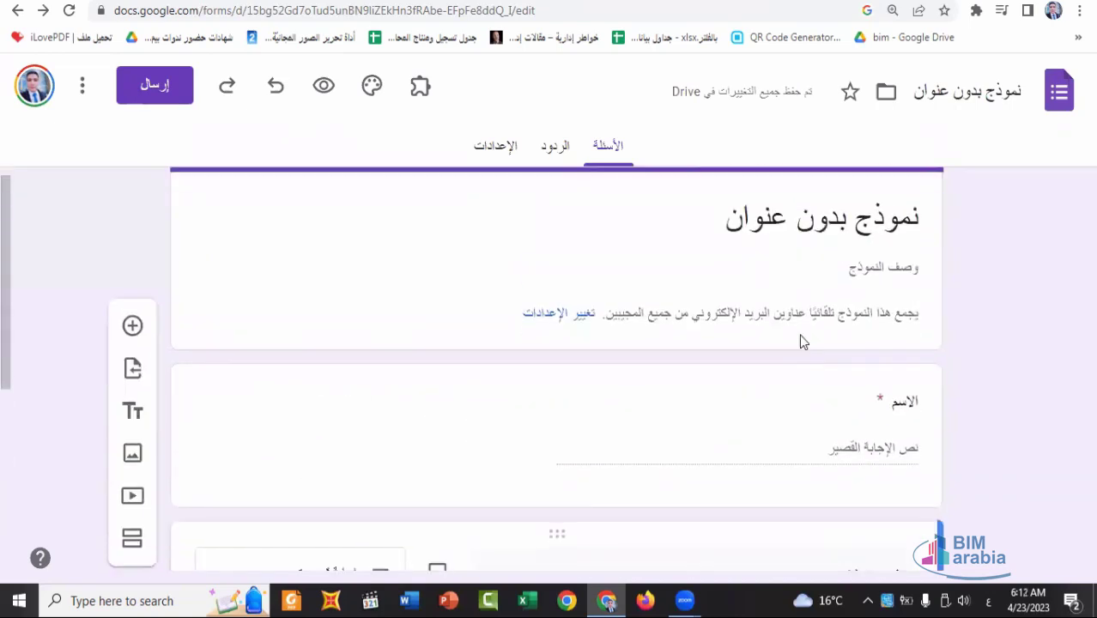
scroll(792, 326, down, 2)
scroll(788, 325, down, 2)
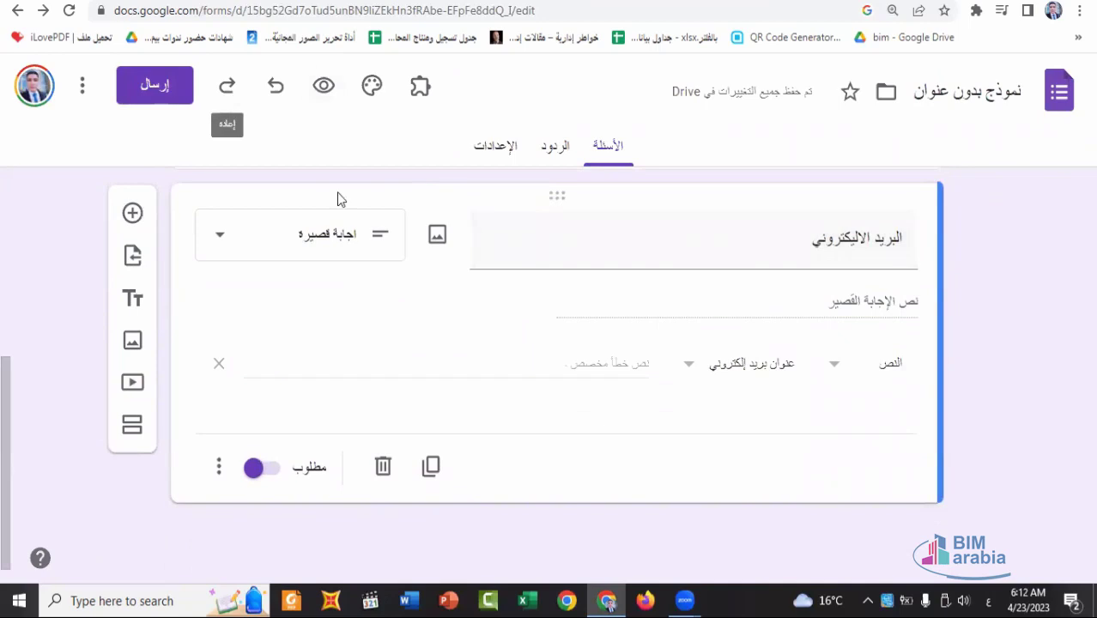
- In Responses settings, set 'Send responders a copy' to Always and turn on 'Limit to 1 response'
click(484, 148)
scroll(494, 324, down, 2)
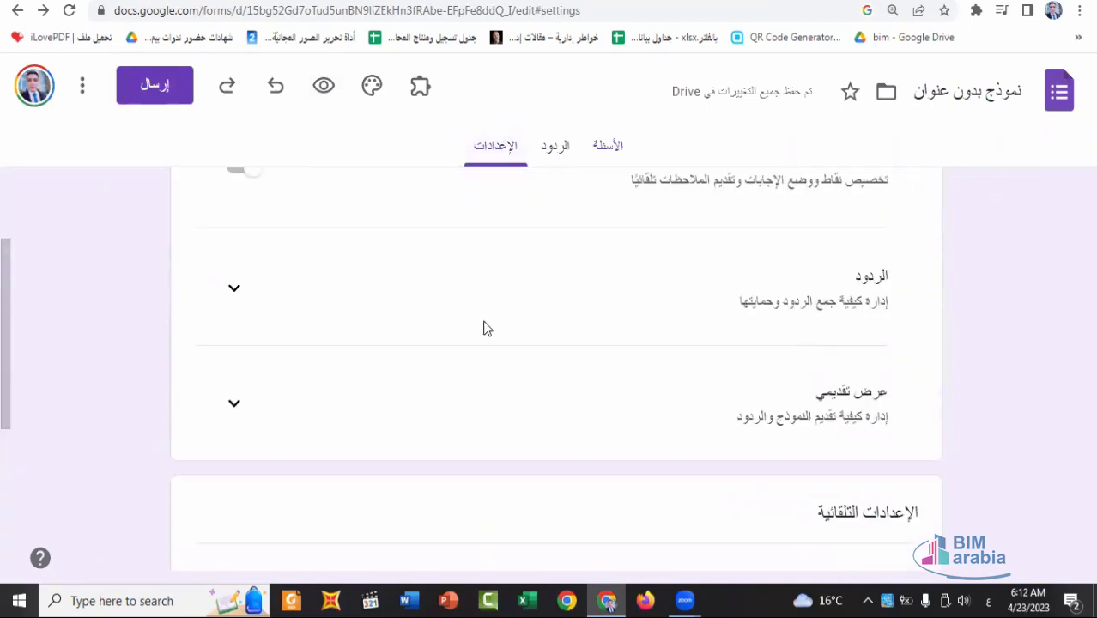
scroll(262, 206, down, 2)
click(233, 191)
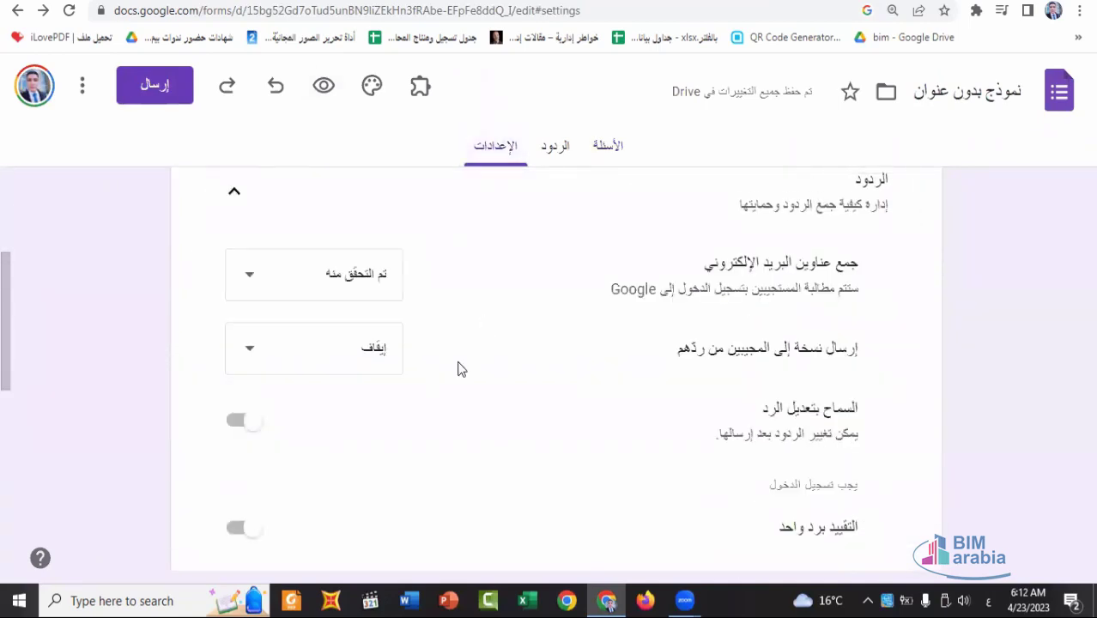
scroll(457, 367, down, 1)
click(359, 273)
click(386, 374)
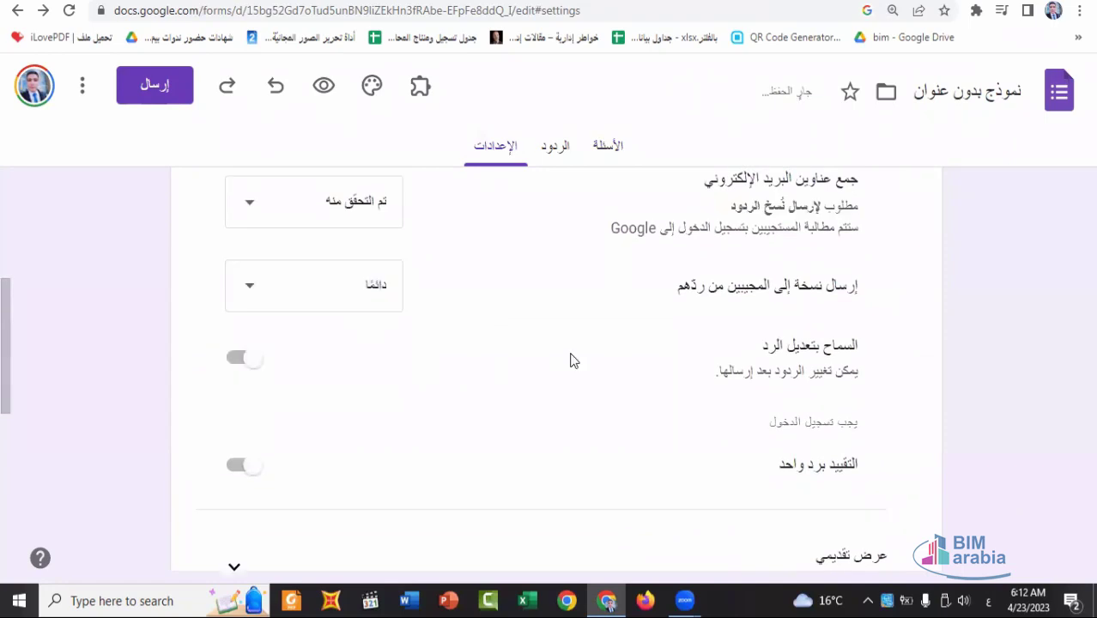
scroll(559, 360, down, 1)
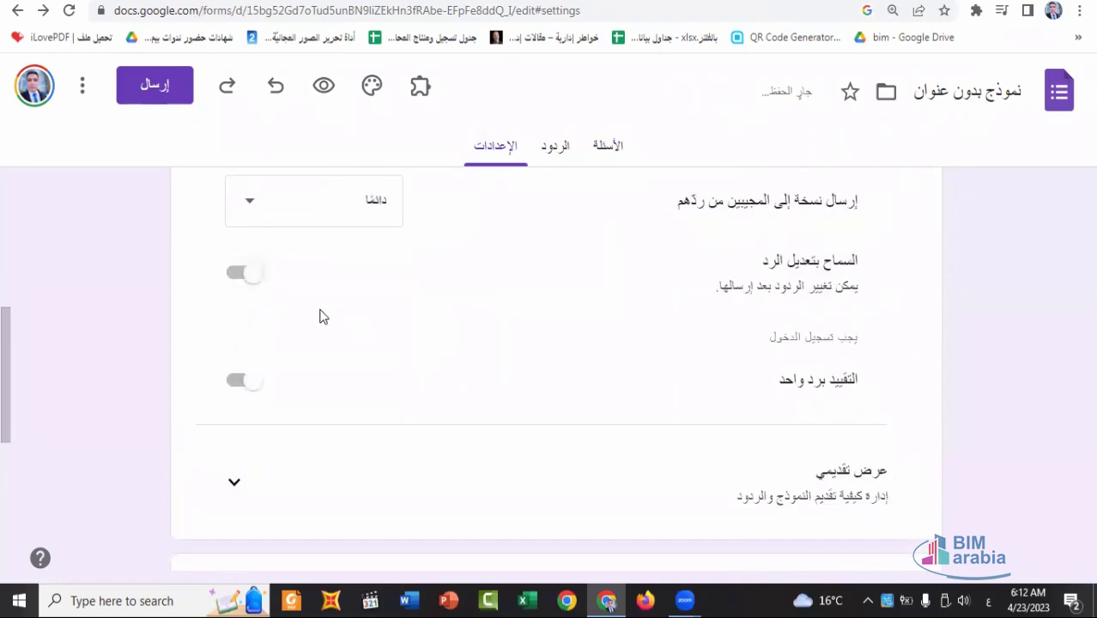
click(237, 381)
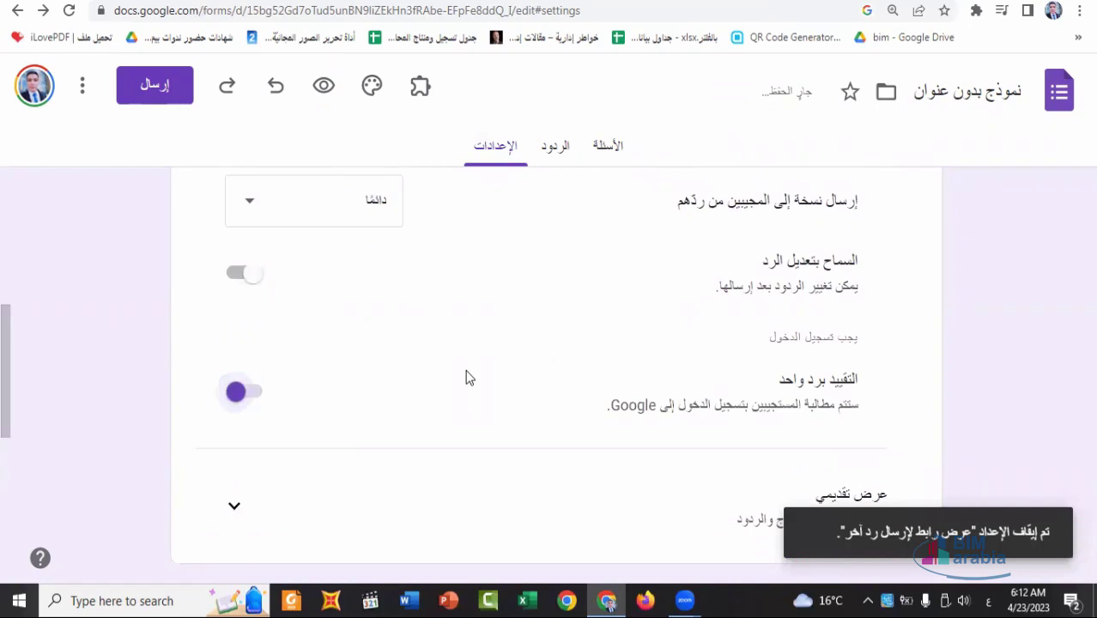
scroll(466, 378, down, 1)
scroll(466, 378, up, 1)
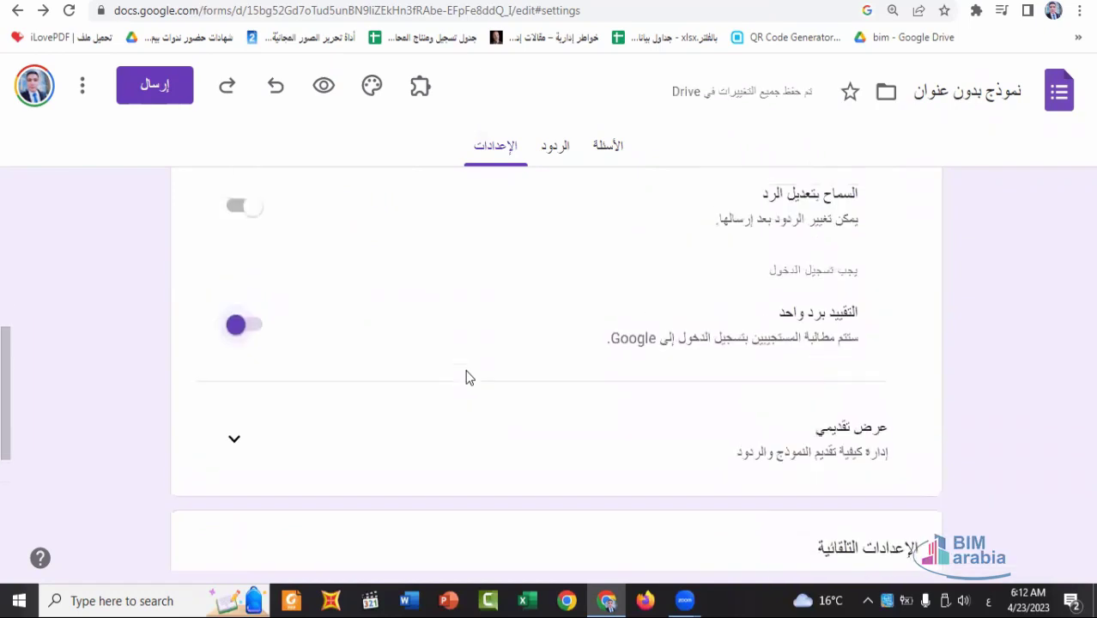
click(598, 146)
scroll(862, 309, down, 4)
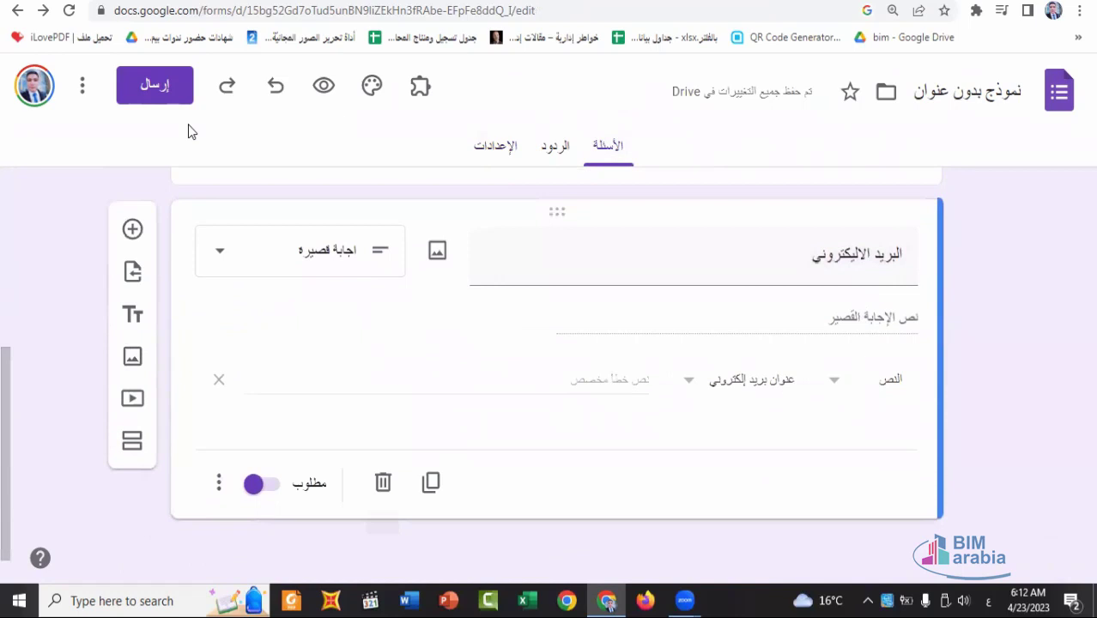
- Preview the form as a respondent and tick the 'Record my email' checkbox
click(323, 85)
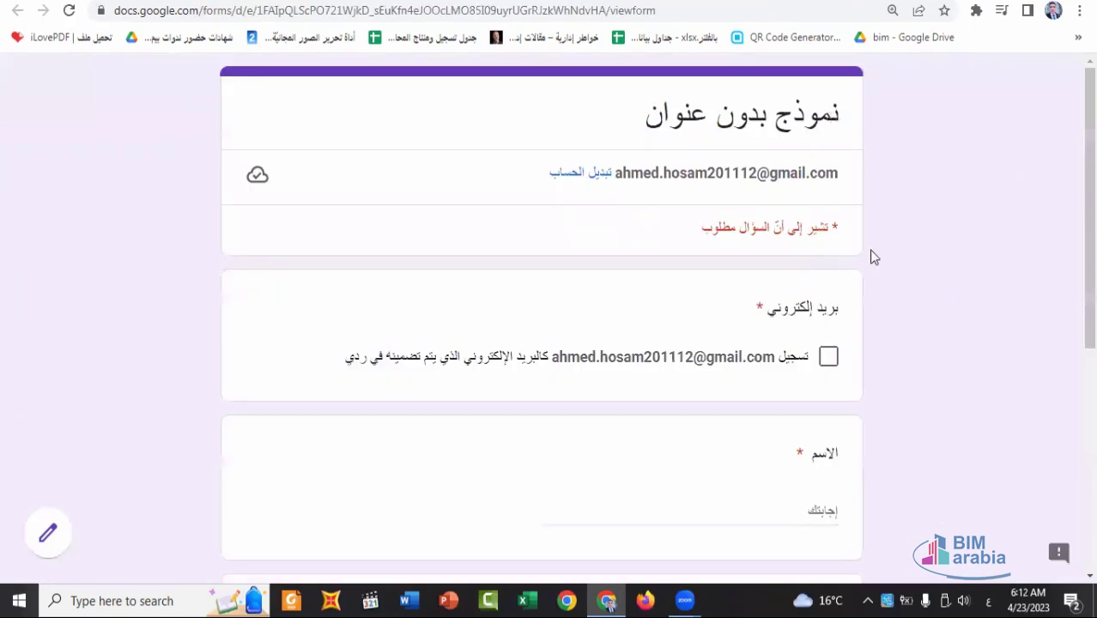
scroll(886, 319, down, 2)
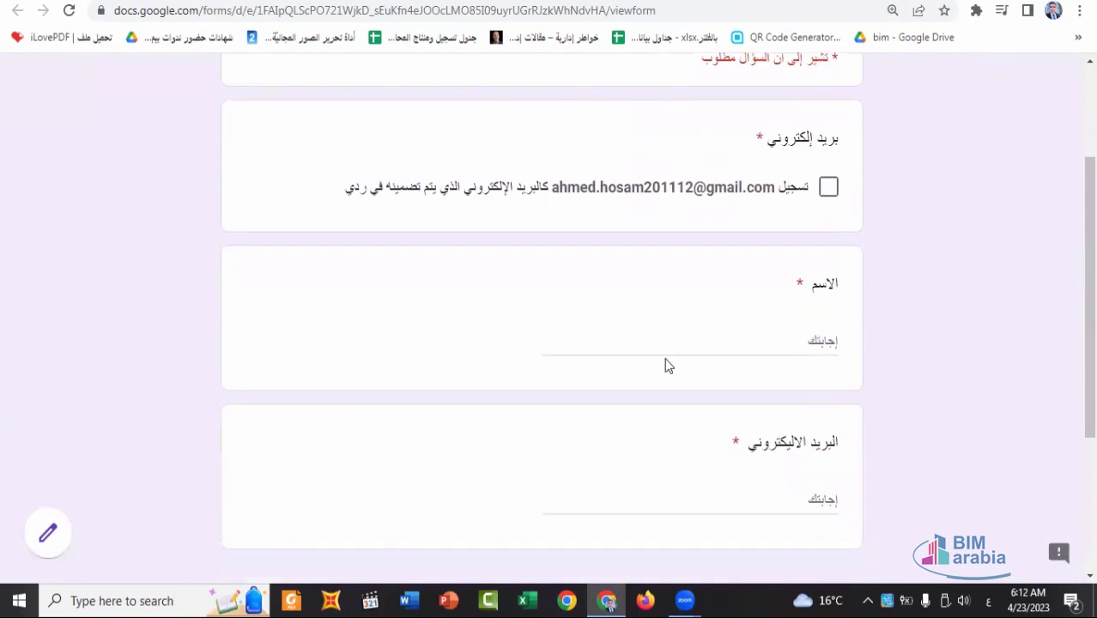
scroll(668, 366, down, 1)
scroll(668, 365, up, 1)
scroll(668, 366, up, 2)
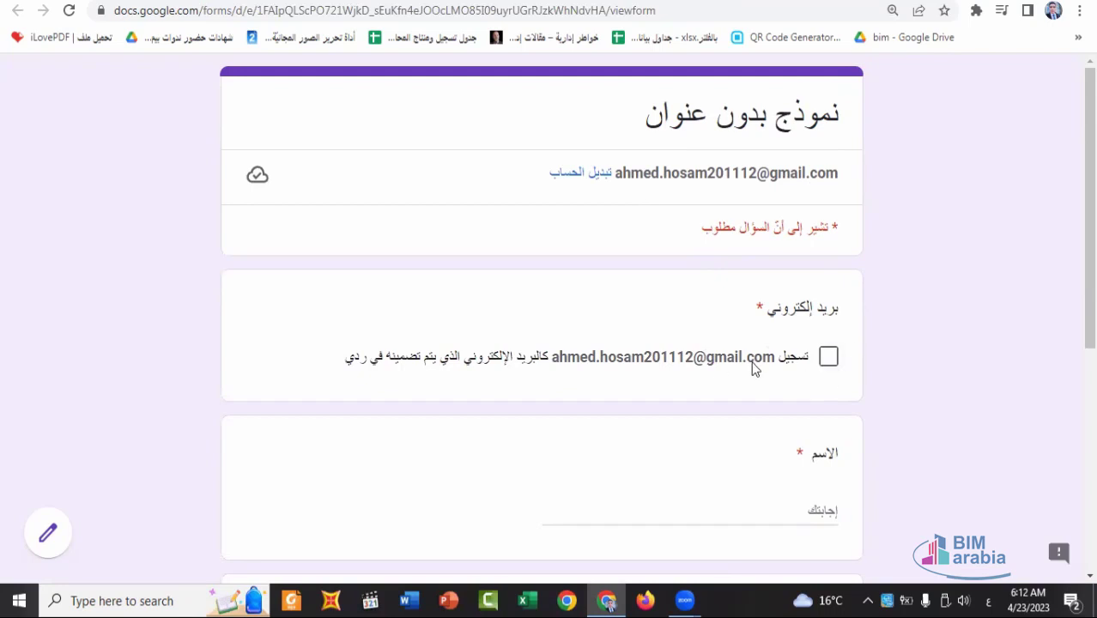
click(826, 361)
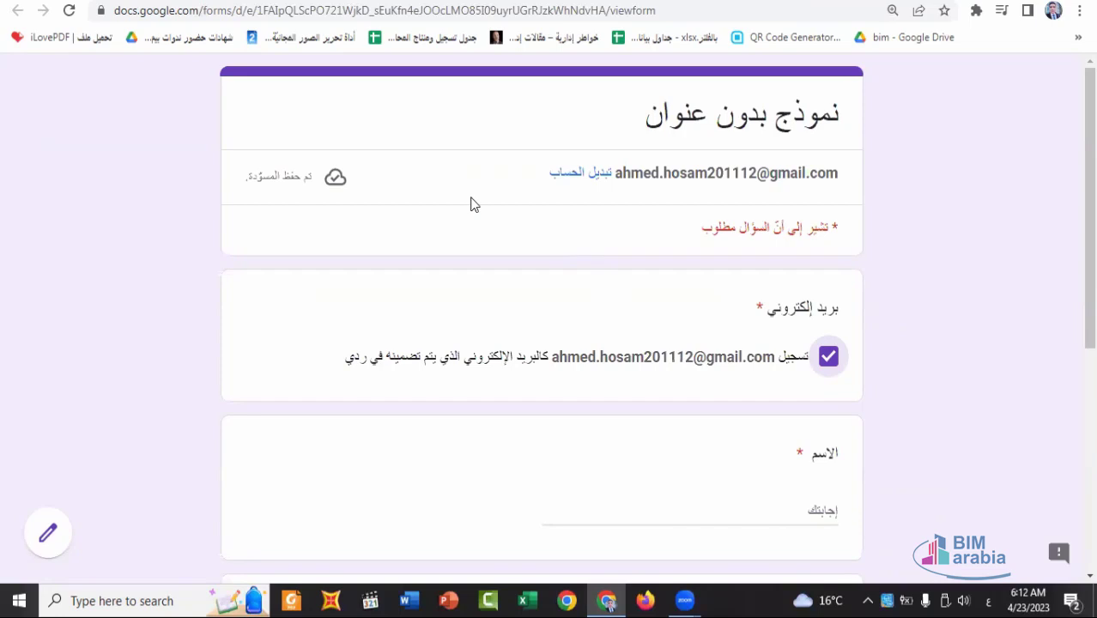
- Enter a test name in the الاسم answer field
scroll(756, 335, down, 2)
click(811, 346)
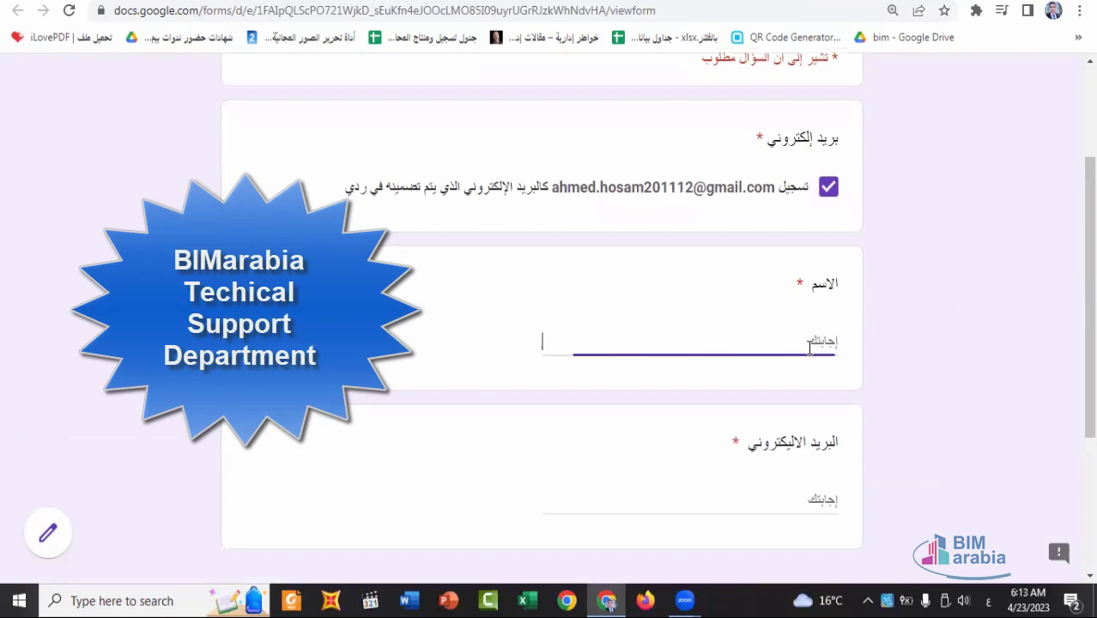
text(لبابابلال)
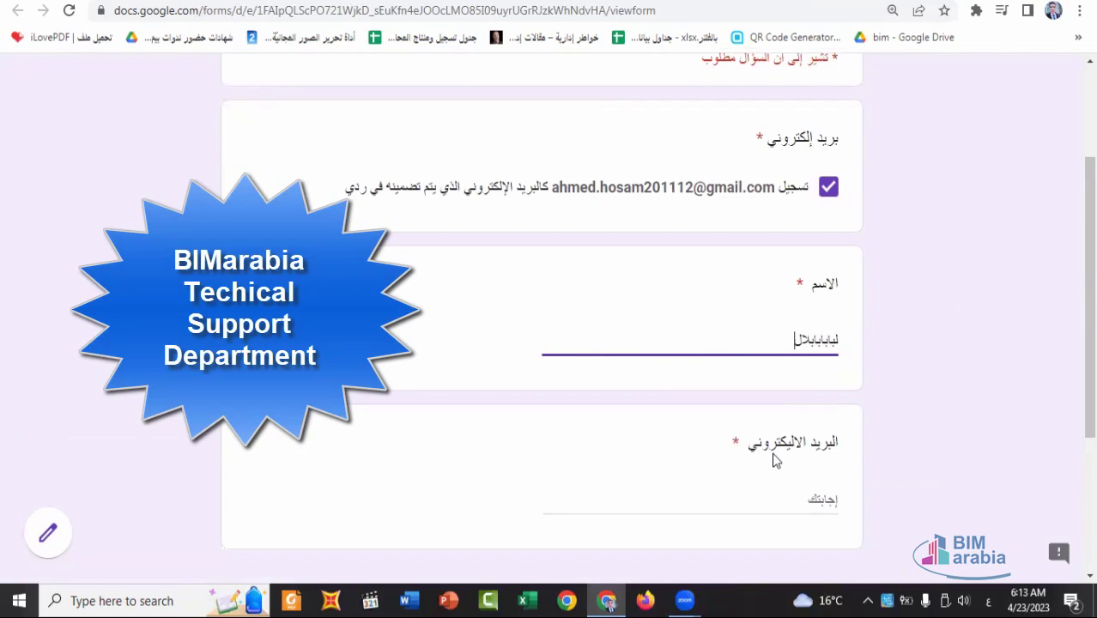
click(792, 493)
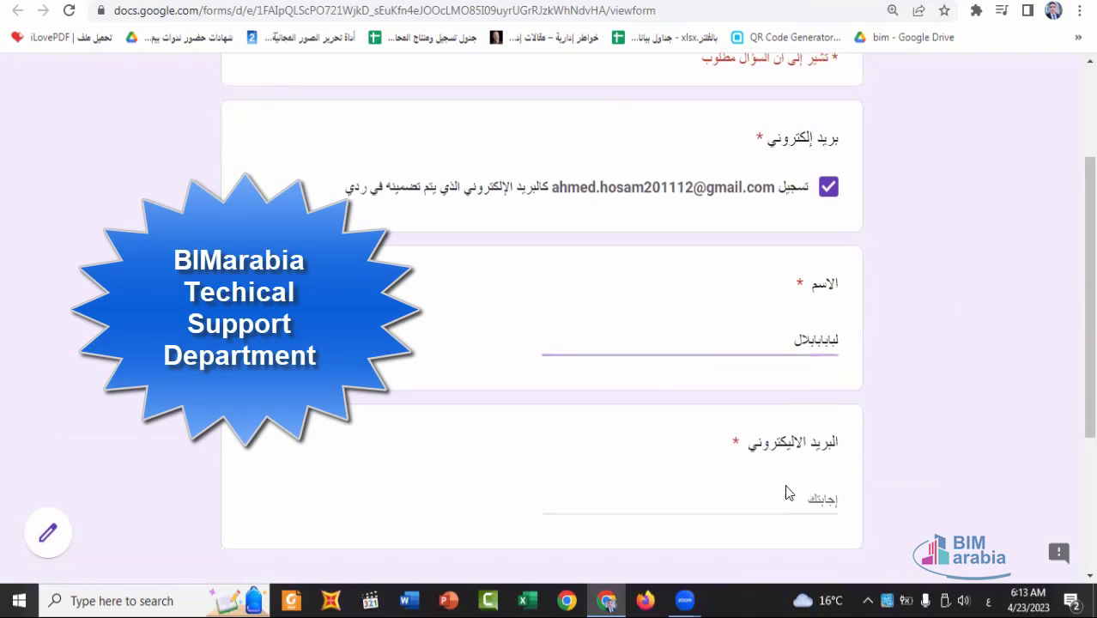
- Paste the account's email address into the email question and submit the response
mouse_move(773, 187)
mouse_down()
mouse_move(576, 192)
mouse_move(772, 217)
mouse_up()
key(ctrl+c)
click(559, 196)
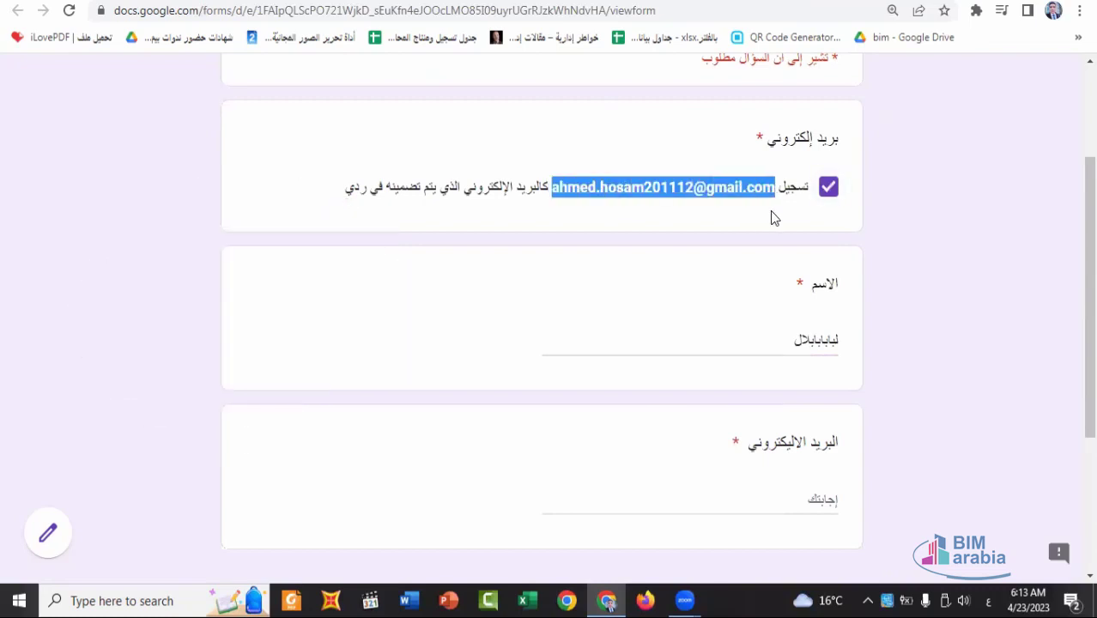
click(762, 493)
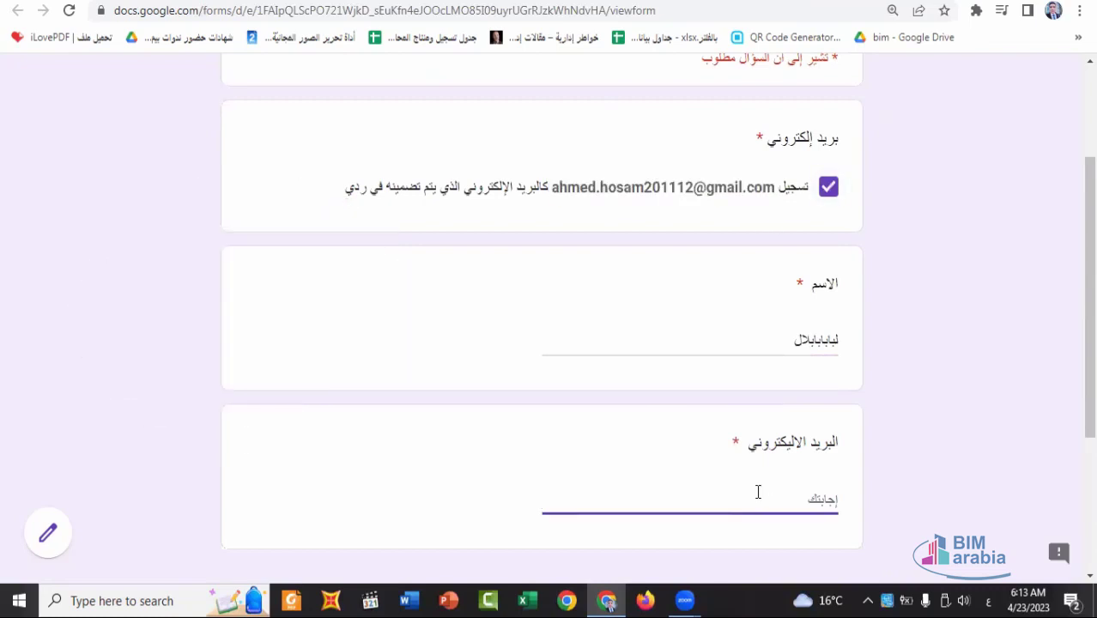
key(ctrl+v)
scroll(794, 404, down, 3)
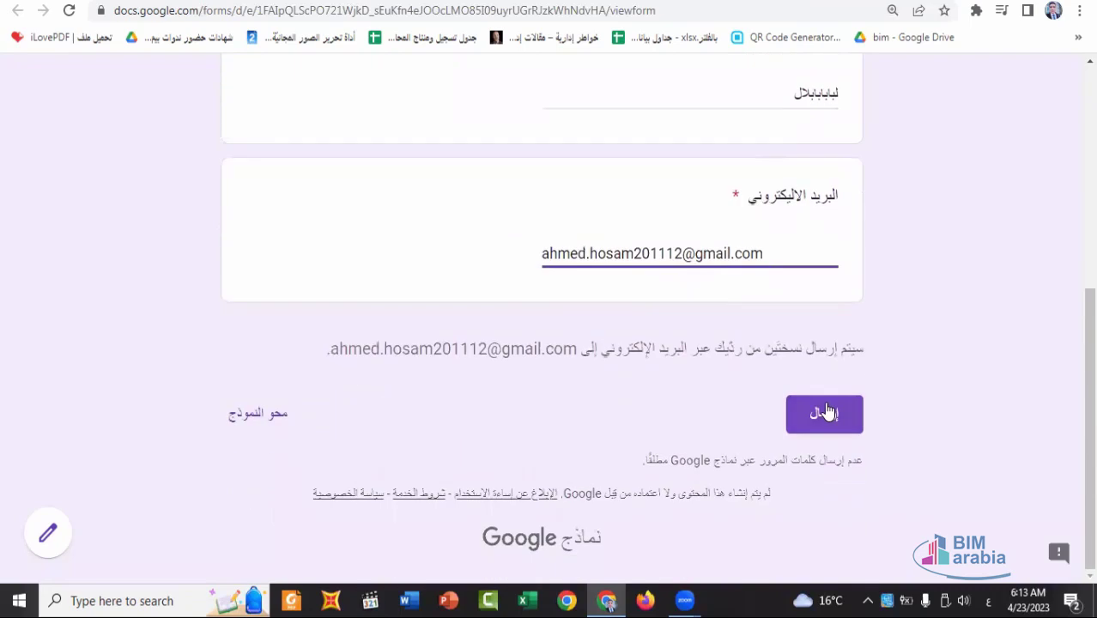
click(826, 413)
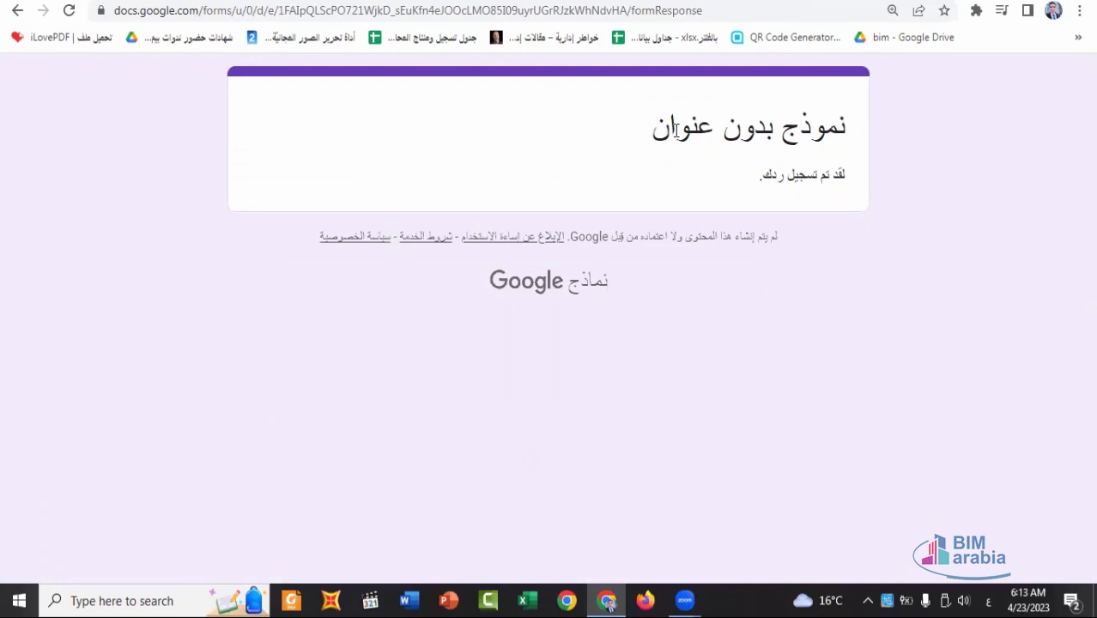
- Link the form's responses to a newly created Google Sheets spreadsheet
key(ctrl+w)
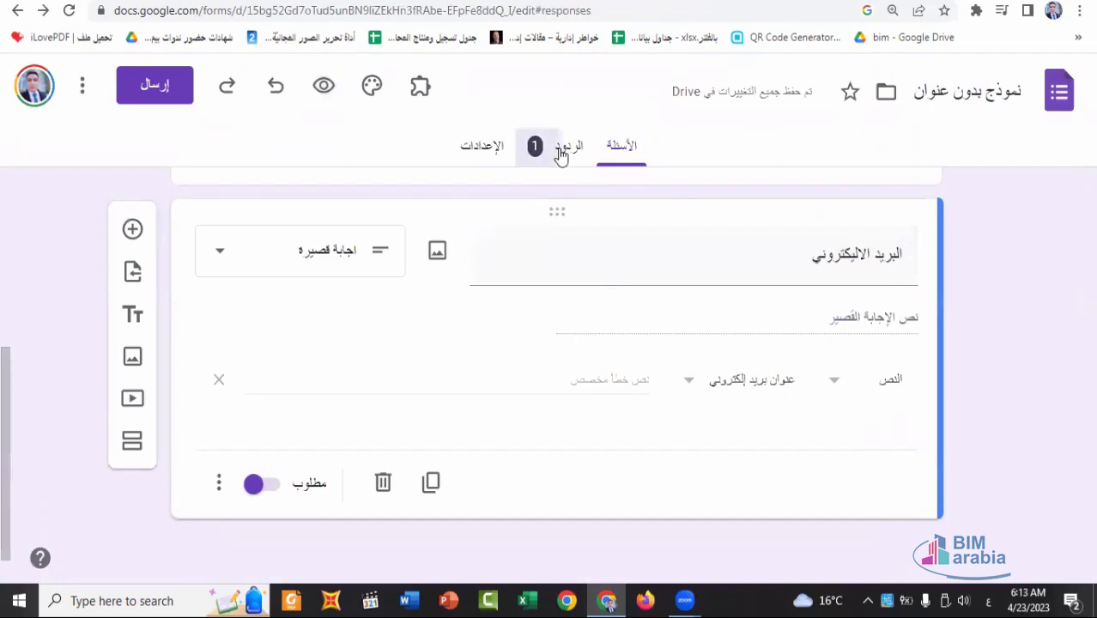
click(560, 153)
click(379, 225)
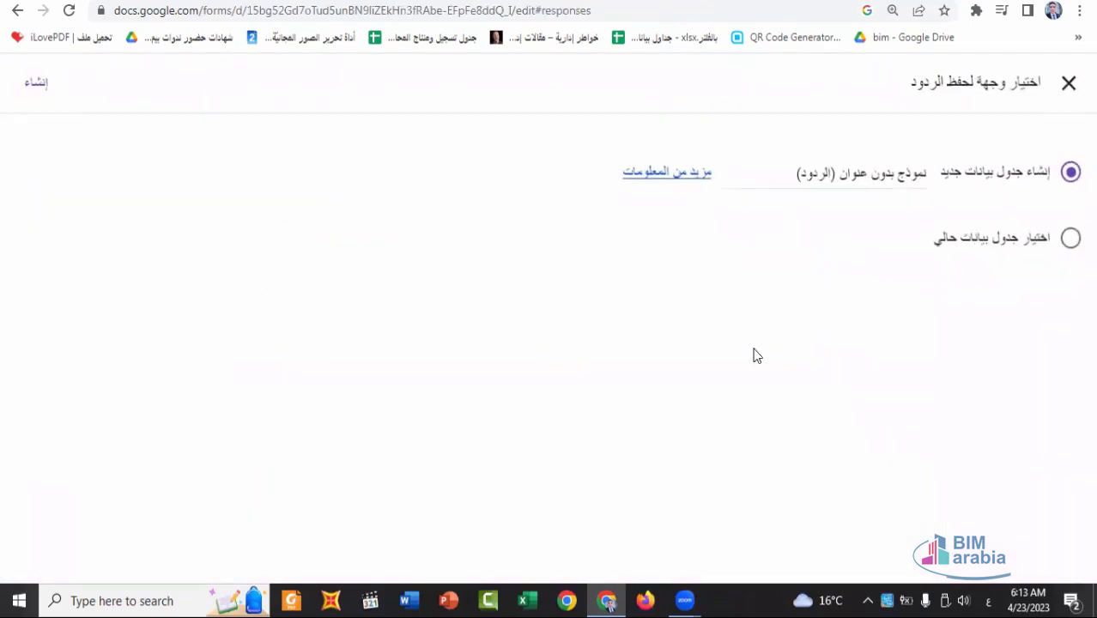
key(Return)
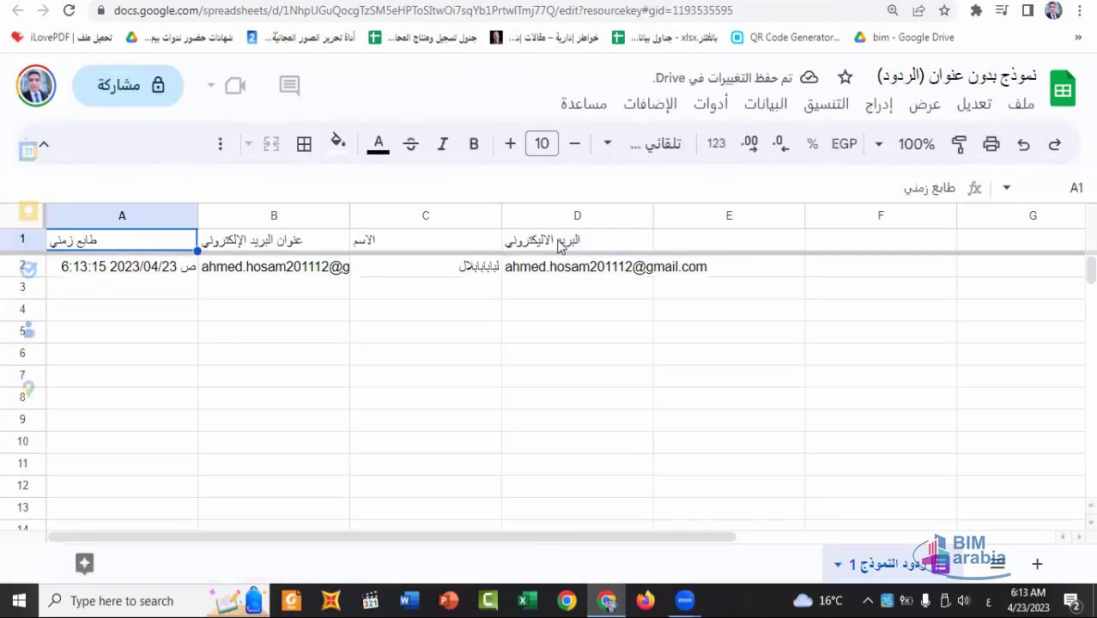
click(567, 270)
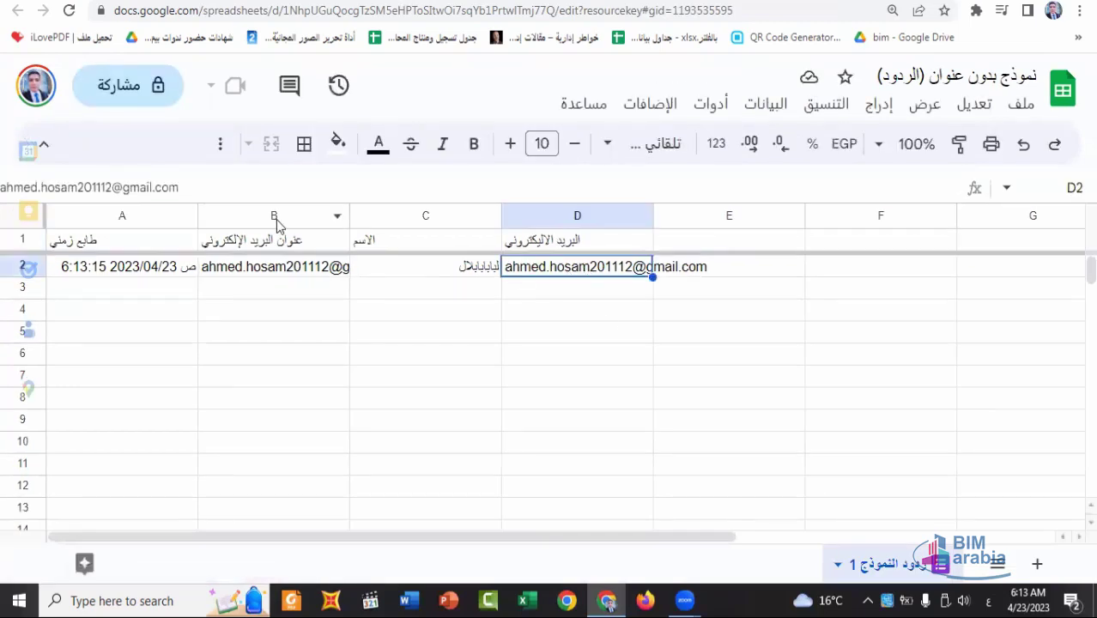
click(322, 275)
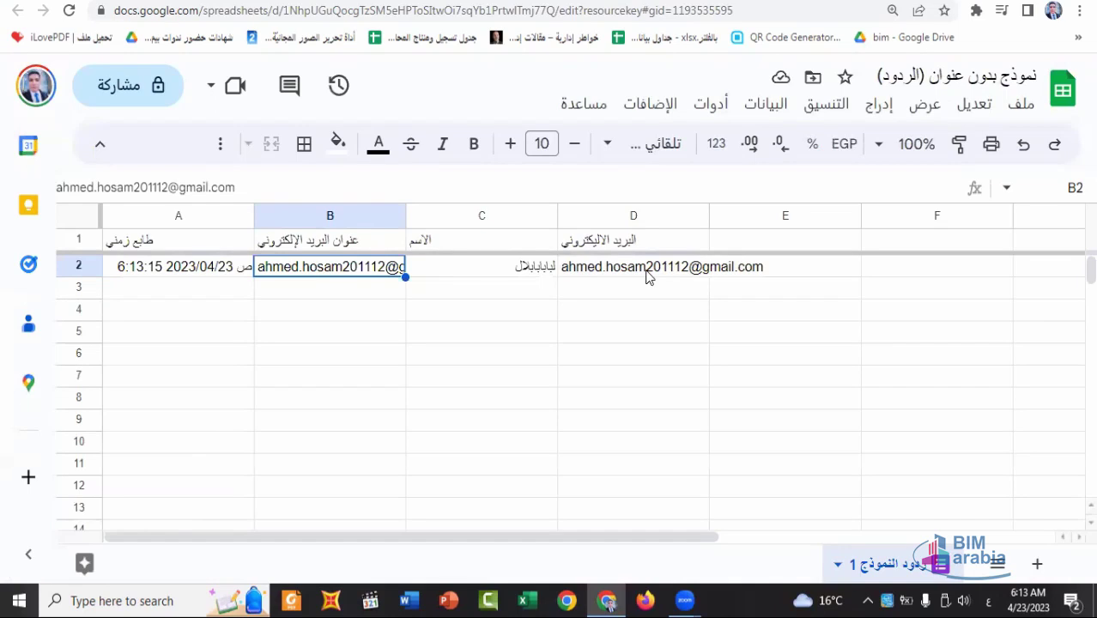
mouse_move(601, 281)
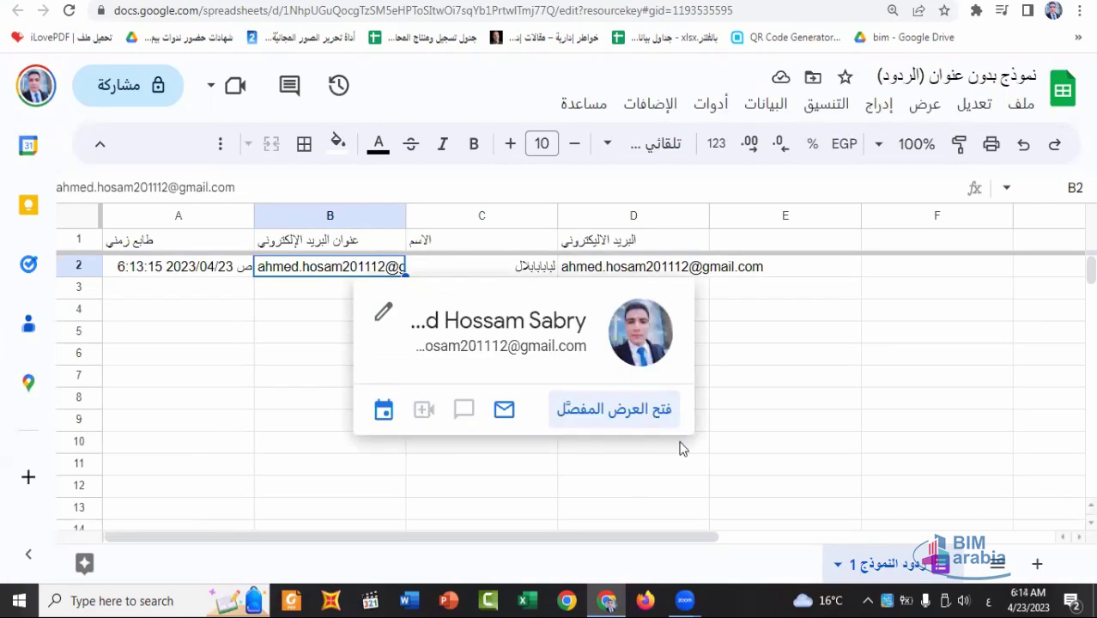
click(759, 339)
click(644, 290)
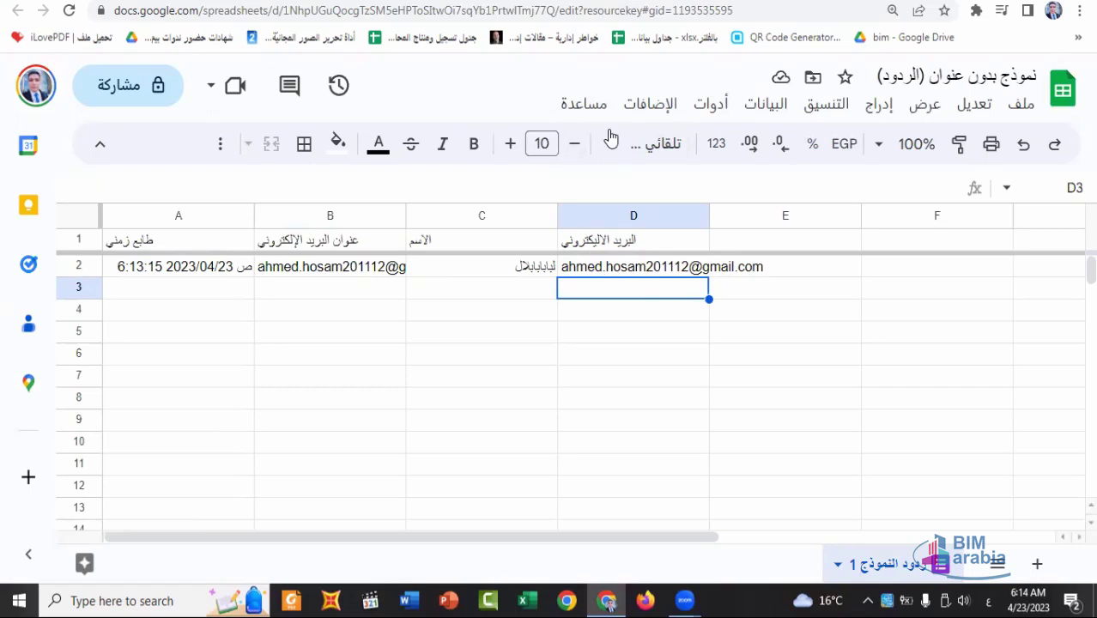
- Back in the form editor settings, set Collect email addresses to Responder input
click(747, 1)
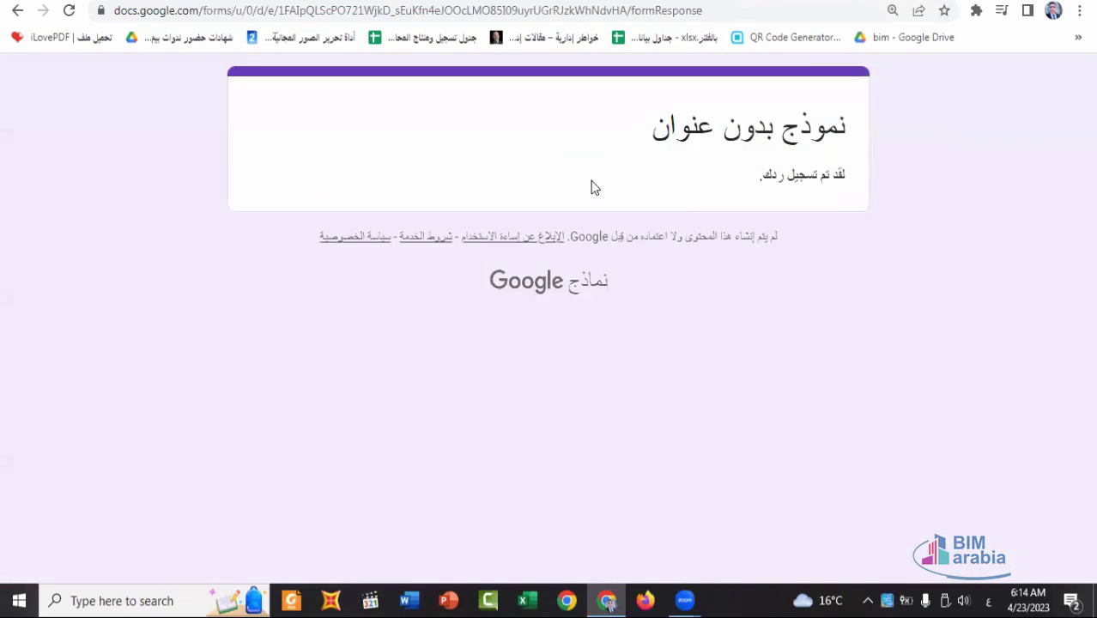
key(ctrl+Tab)
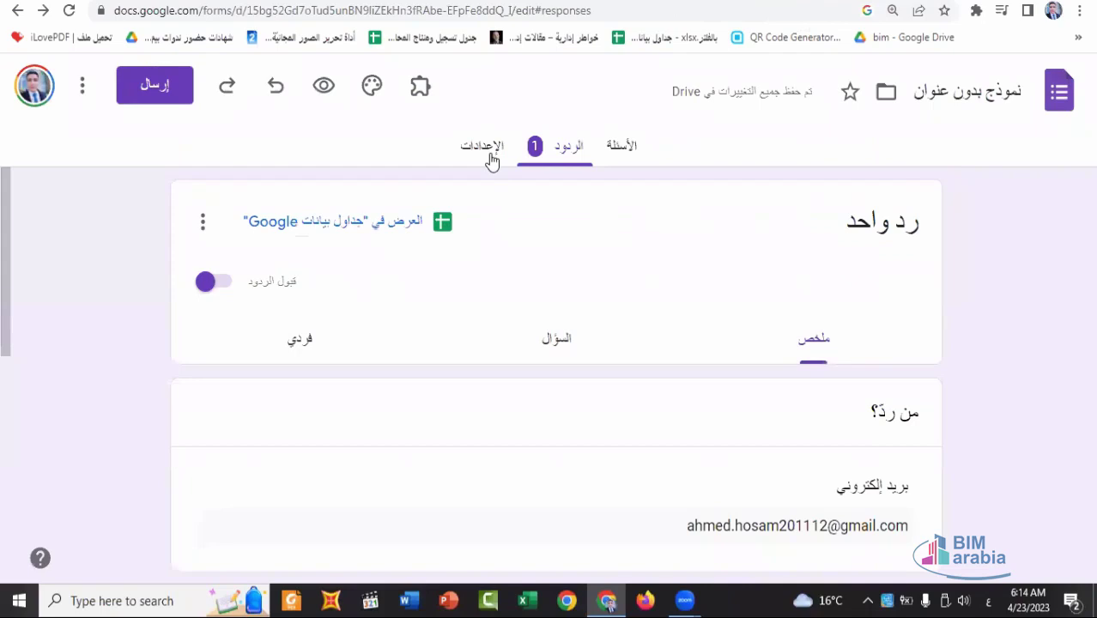
click(486, 153)
scroll(422, 312, down, 2)
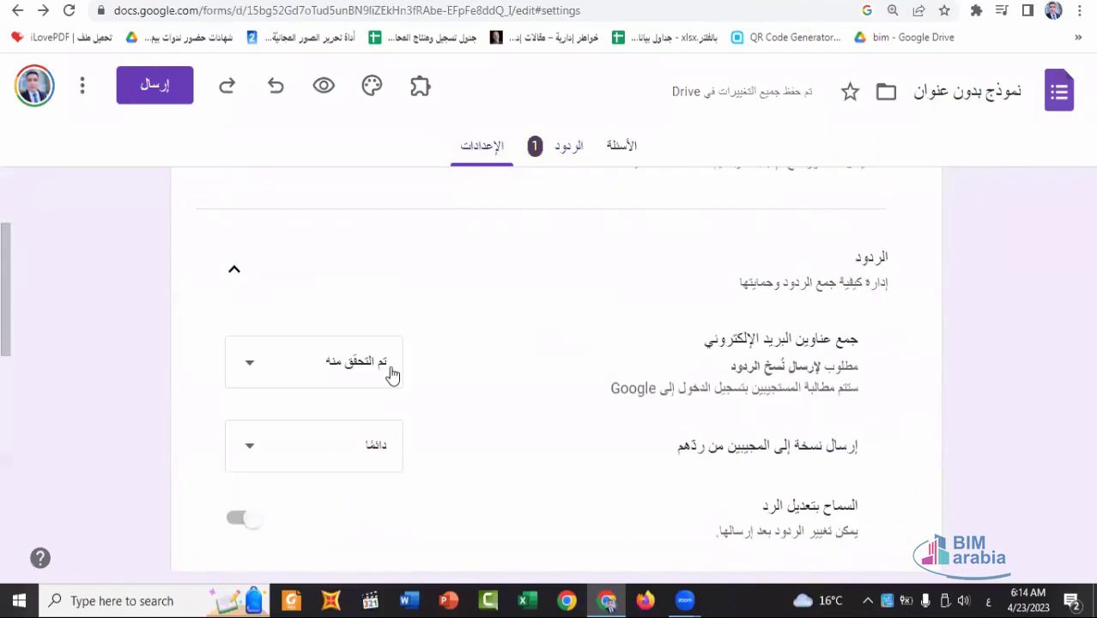
click(391, 374)
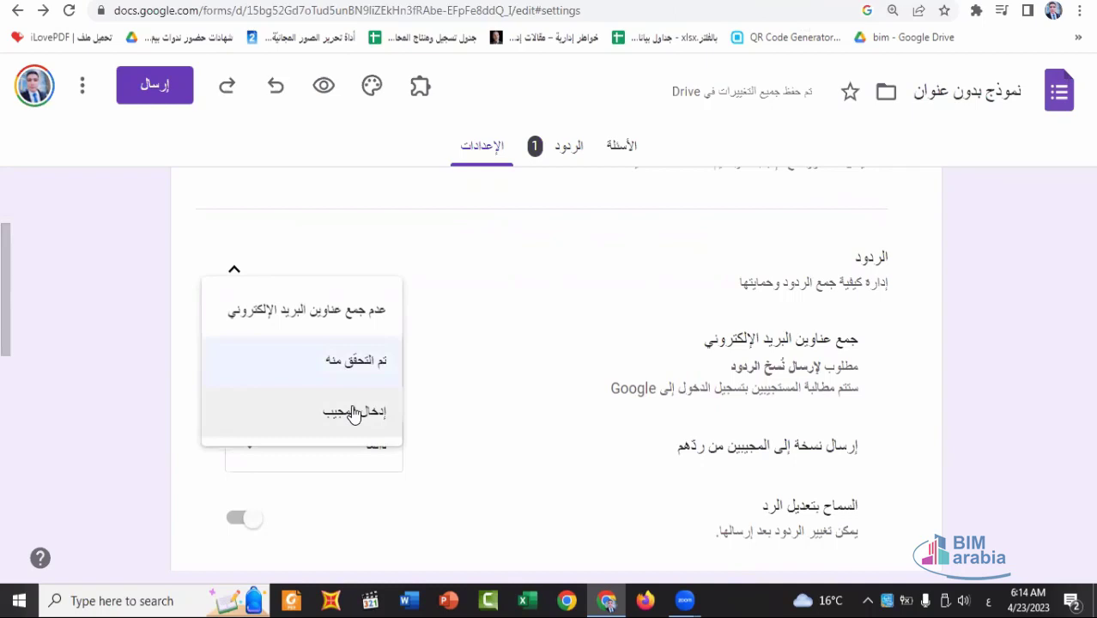
click(353, 413)
- Turn off 'Limit to 1 response' and preview the form
scroll(443, 392, down, 4)
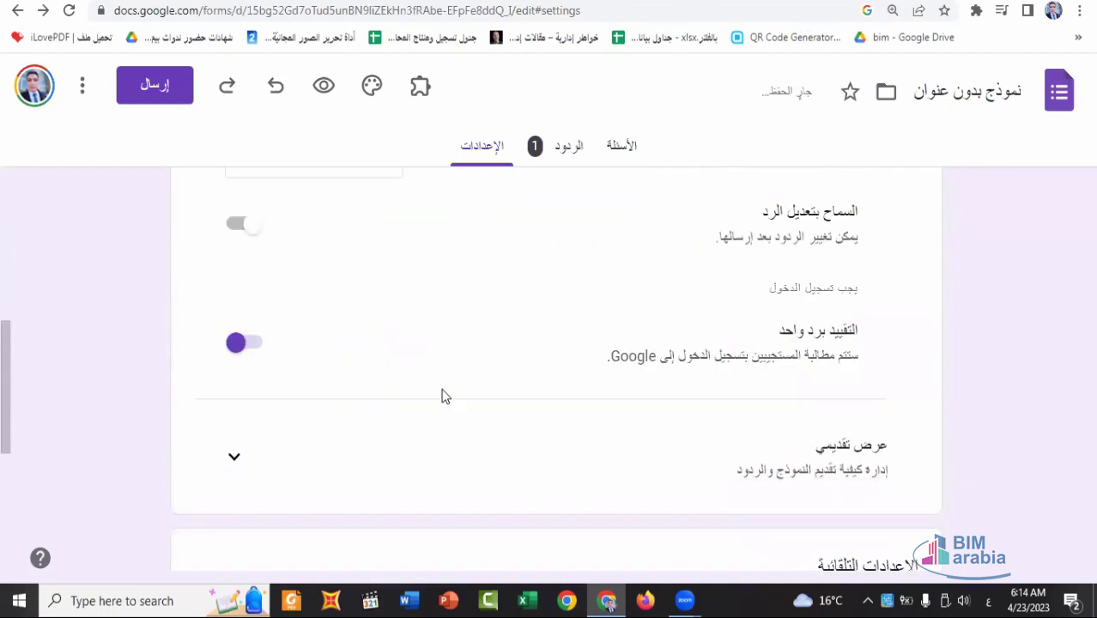
click(255, 311)
scroll(308, 301, up, 3)
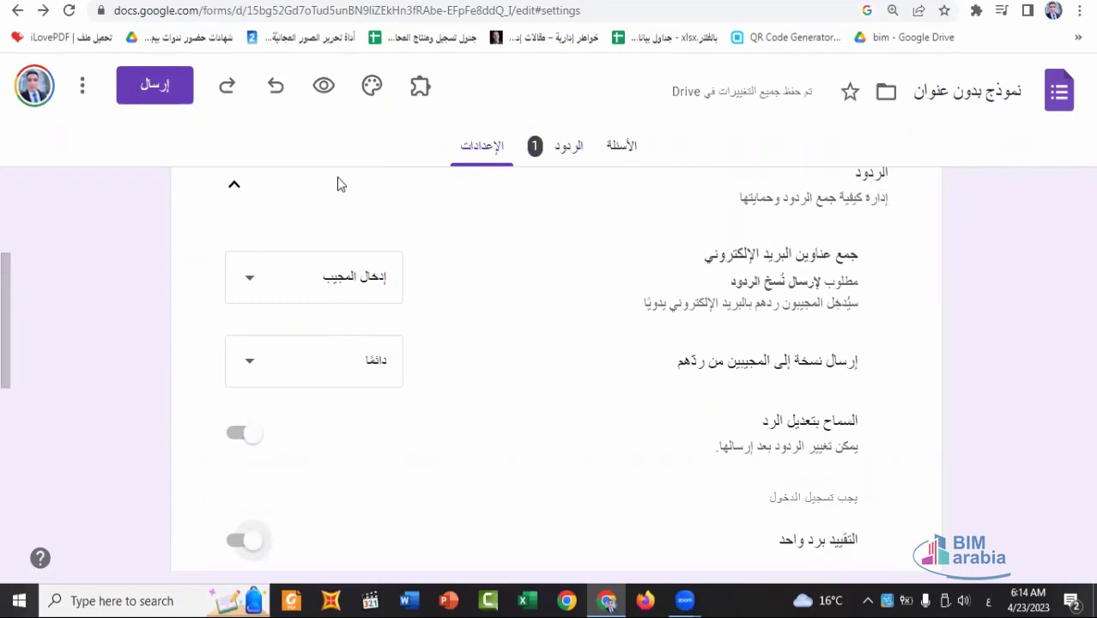
click(320, 88)
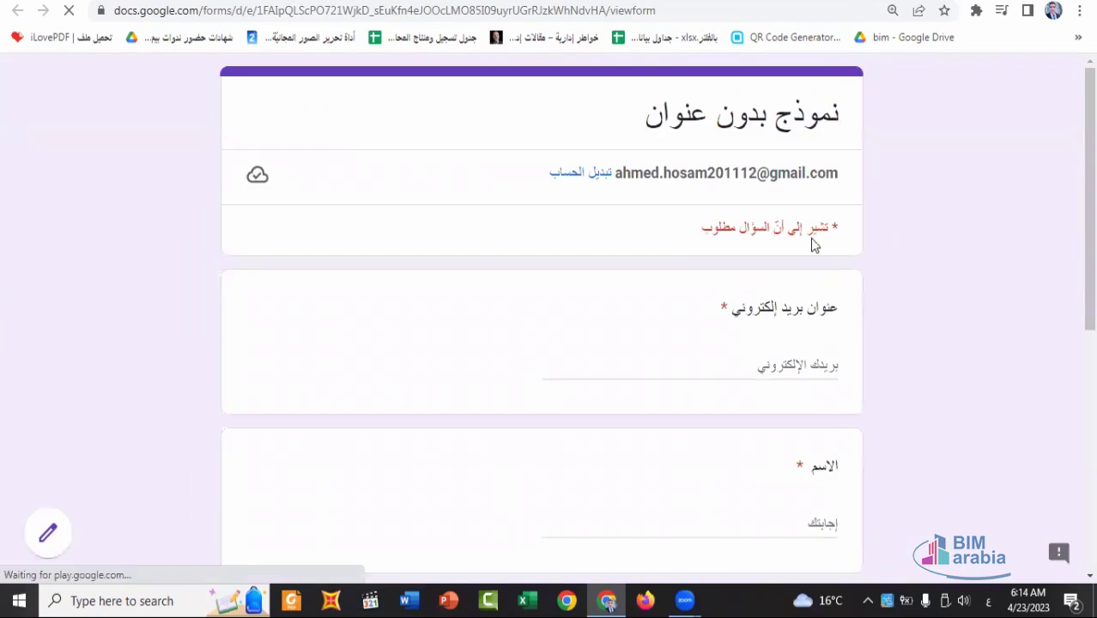
- Fill the Email field with the suggested address and edit it by adding 'j'
scroll(815, 246, down, 1)
click(837, 257)
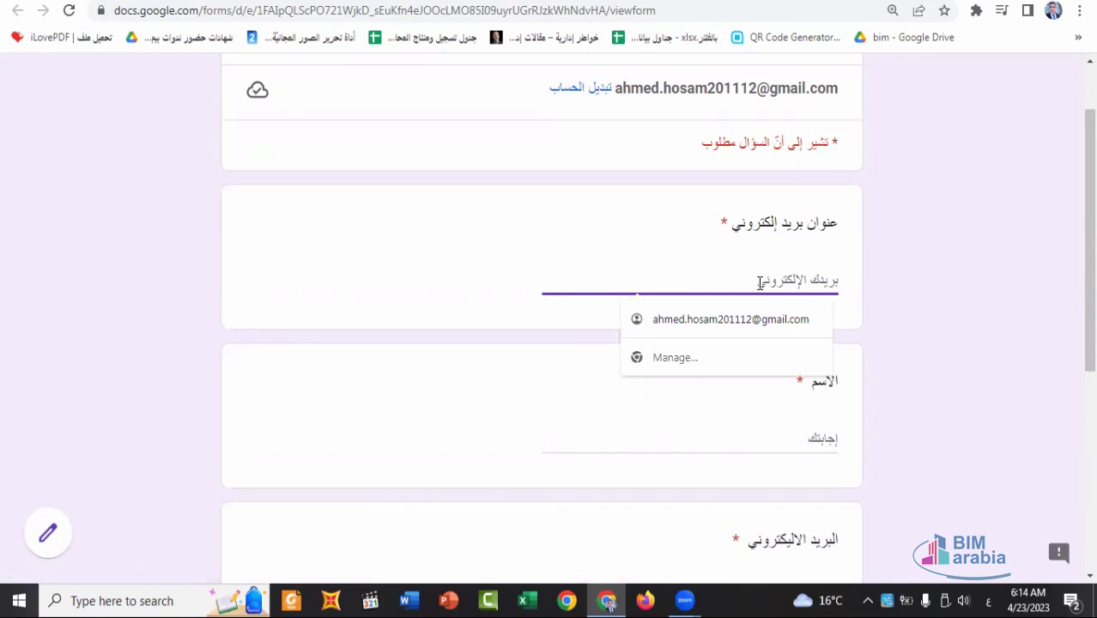
click(730, 318)
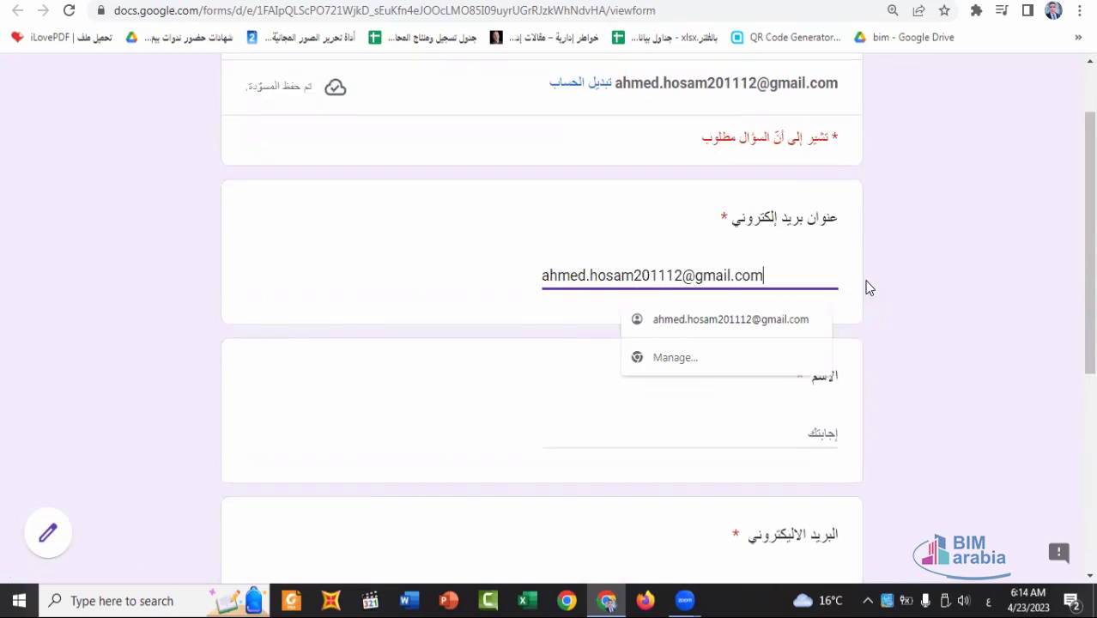
scroll(865, 280, down, 1)
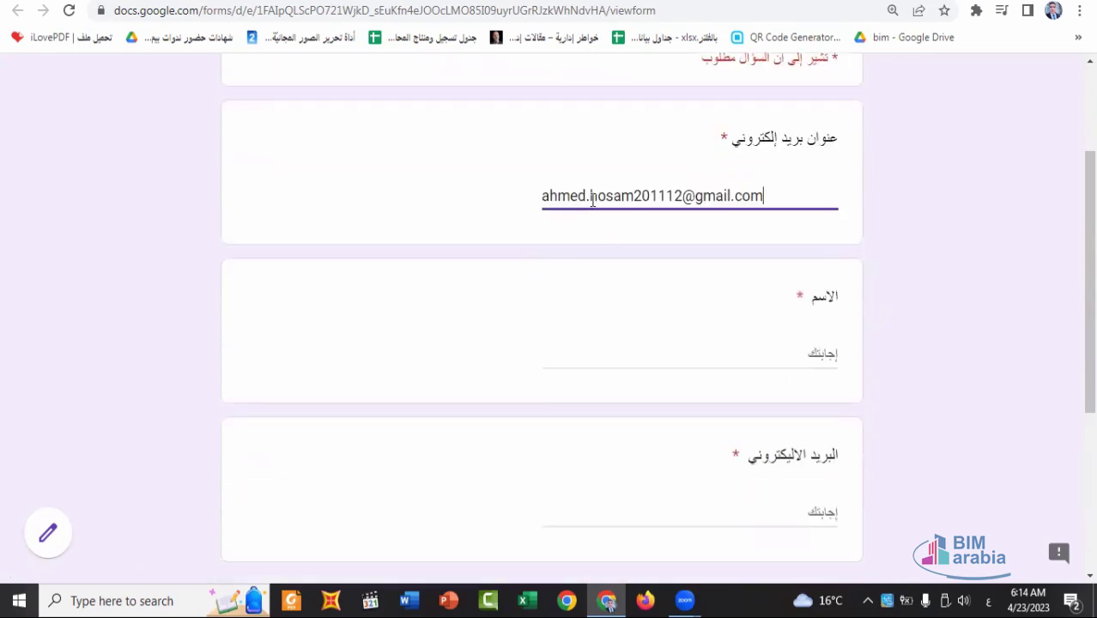
key(Down)
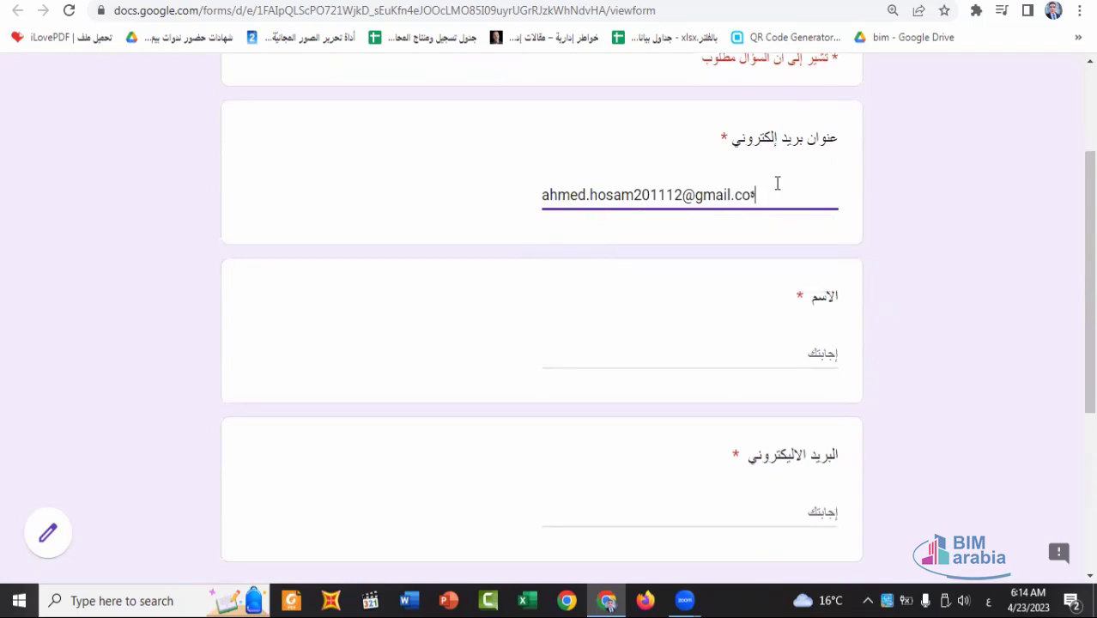
key(alt+shift)
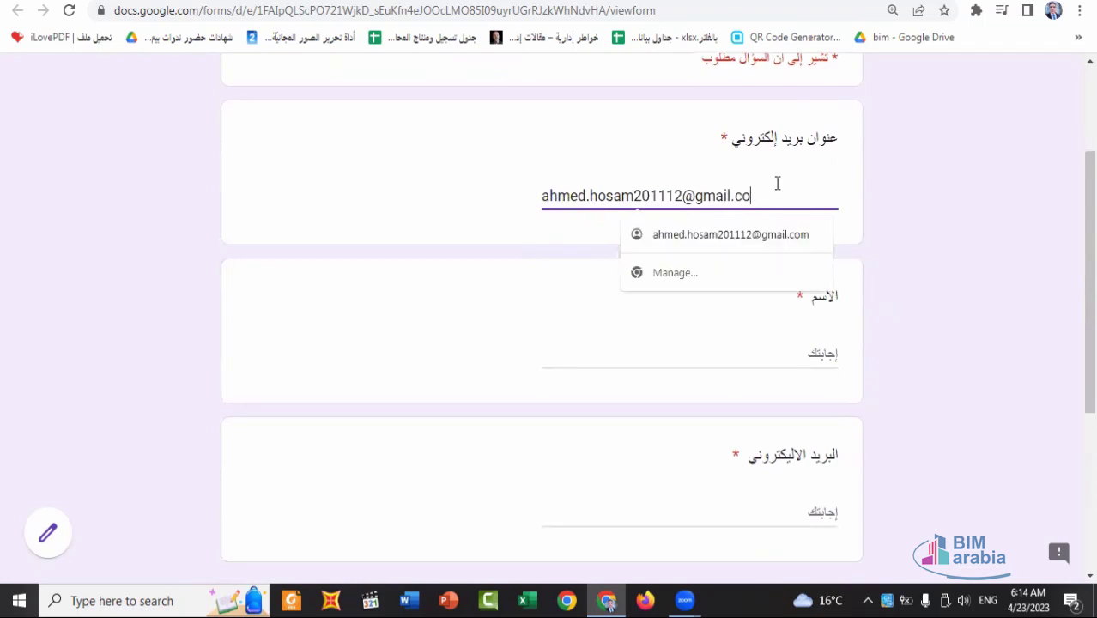
click(591, 196)
text(j)
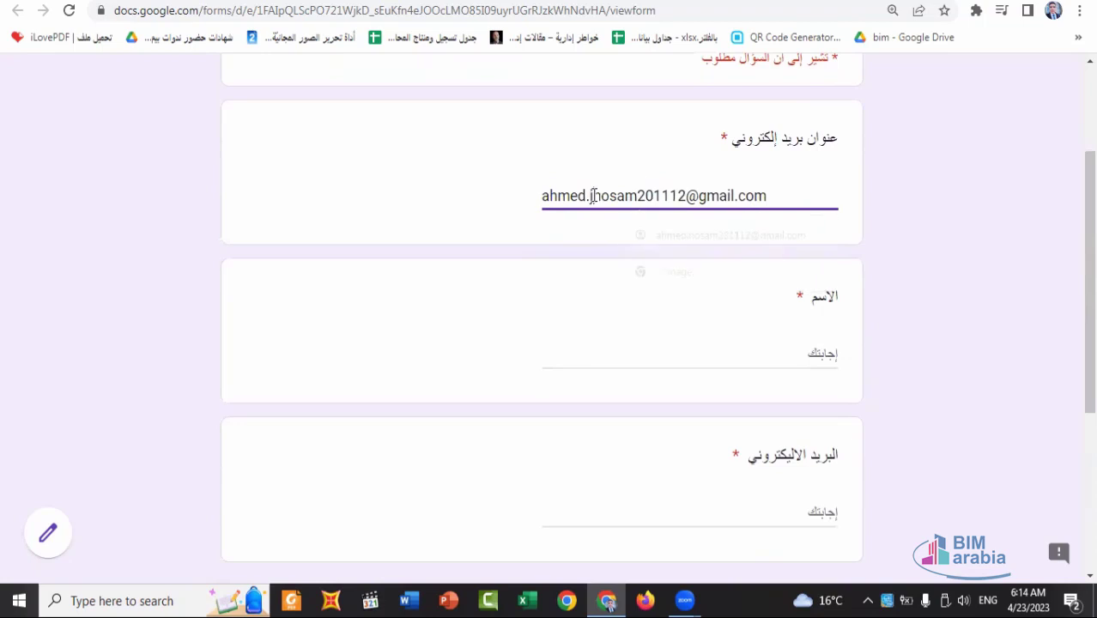
click(661, 311)
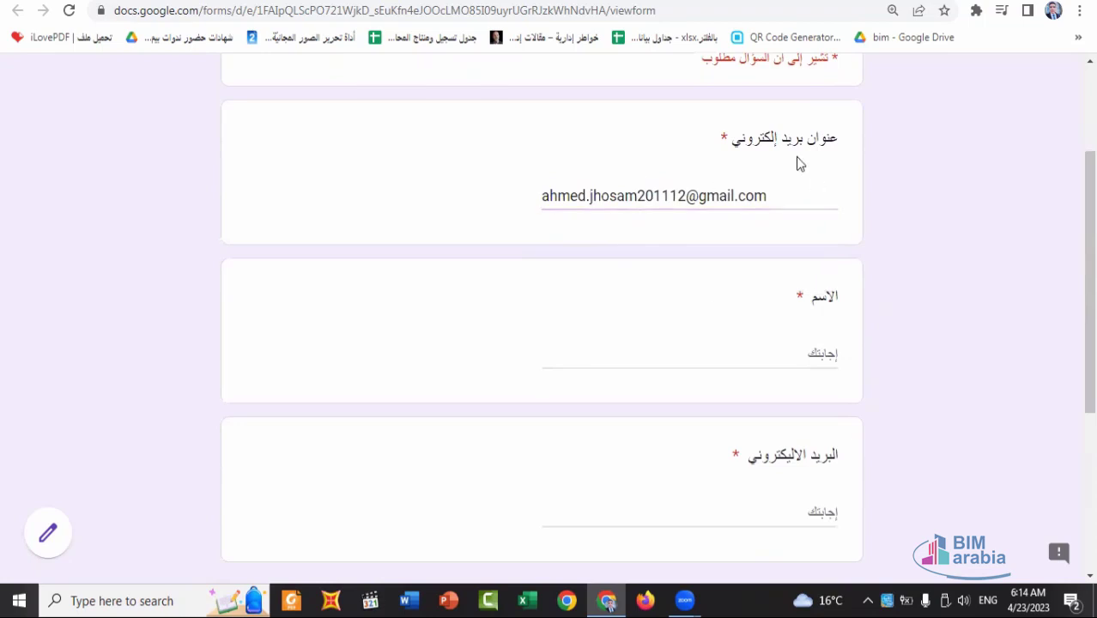
- Type a placeholder name into the الاسم answer
scroll(831, 342, down, 1)
click(816, 258)
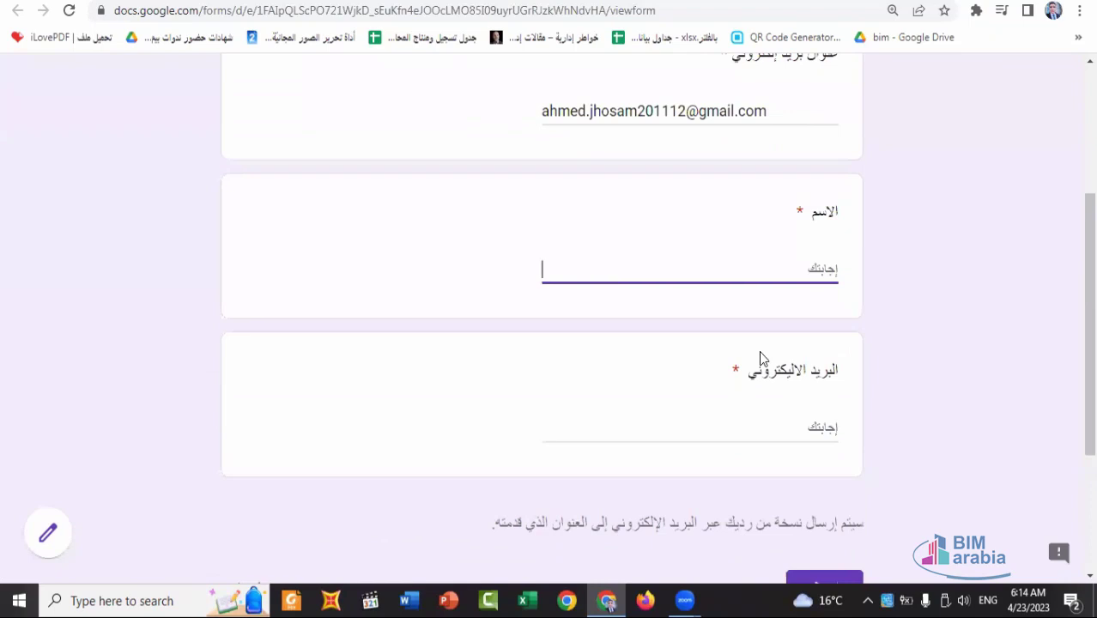
click(805, 423)
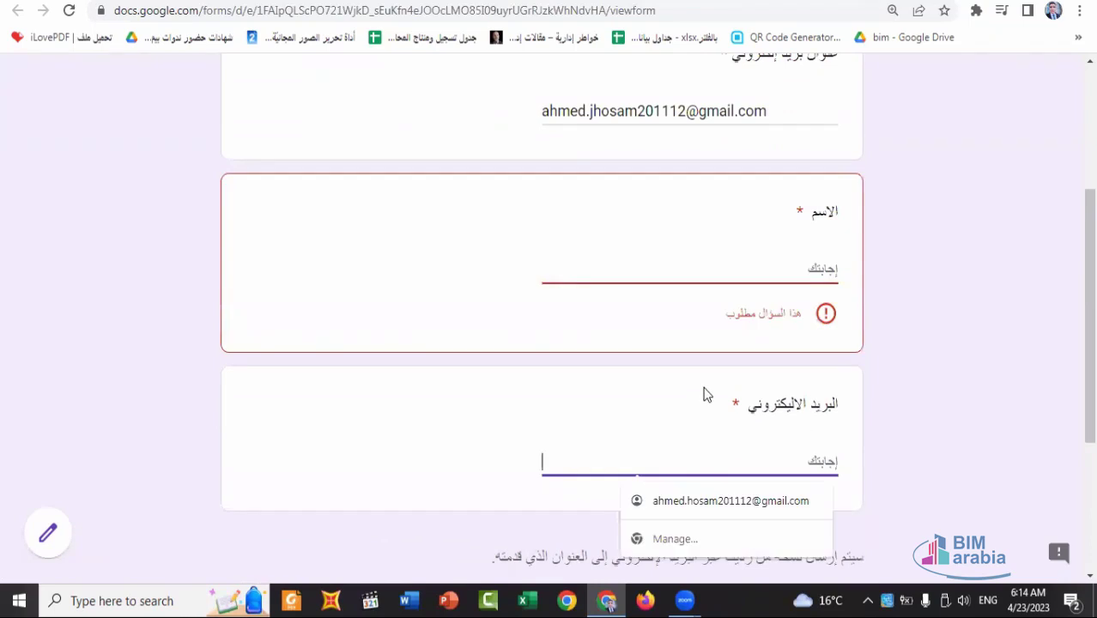
click(706, 333)
scroll(706, 333, up, 3)
scroll(724, 326, down, 2)
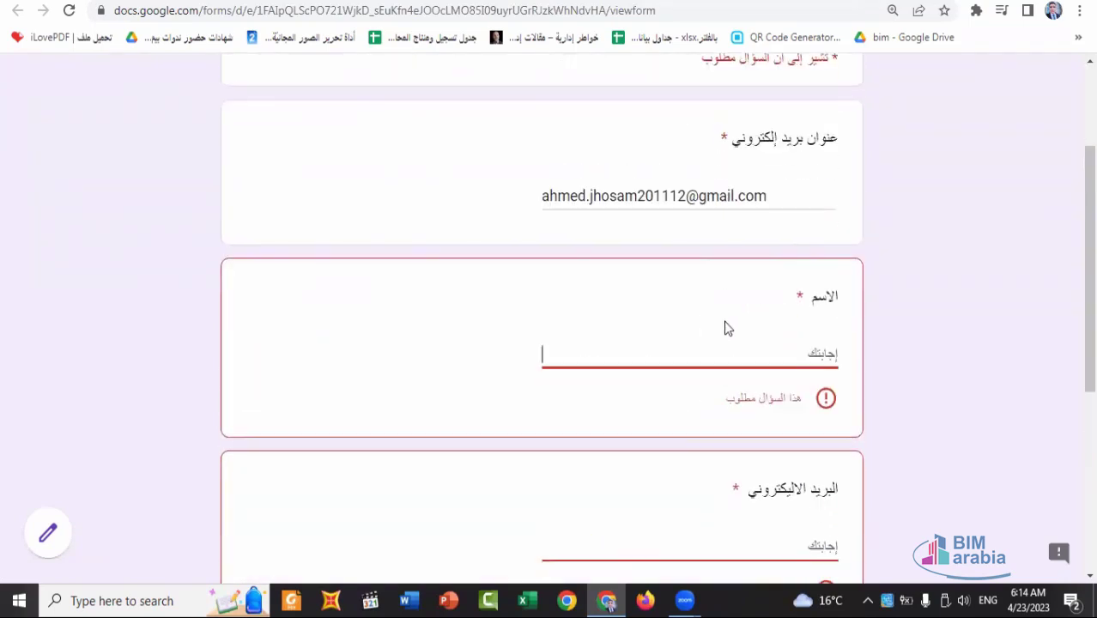
text(yfj)
scroll(735, 390, down, 2)
- Fill the البريد الاليكتروني answer from the suggestion, append 'rttr', and submit
click(775, 351)
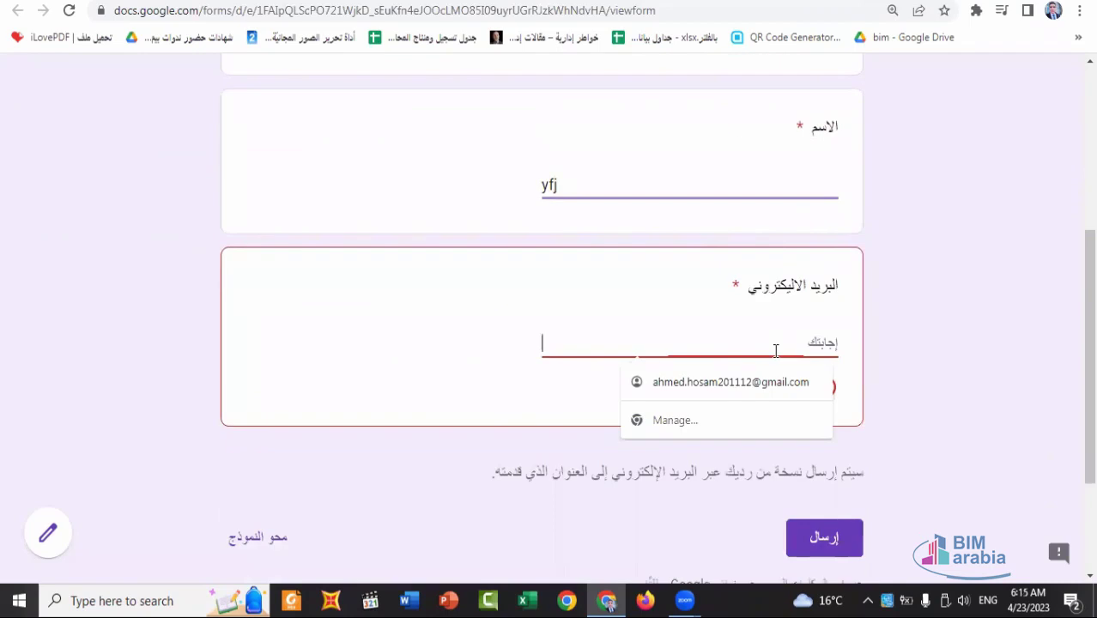
click(731, 382)
scroll(750, 298, up, 3)
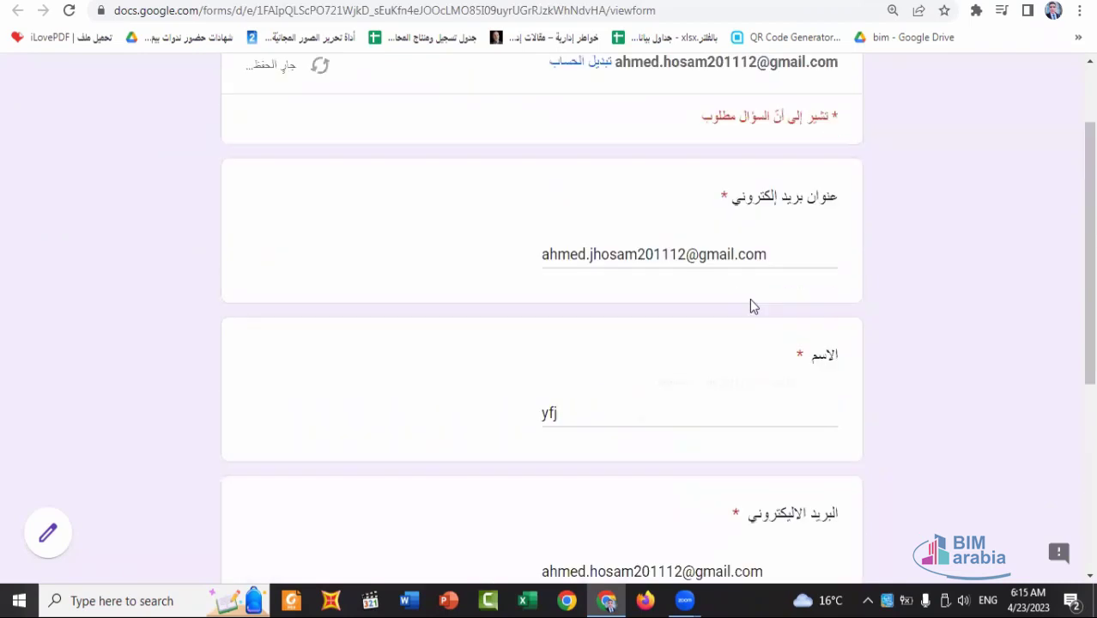
scroll(692, 404, down, 1)
scroll(692, 403, down, 2)
click(604, 368)
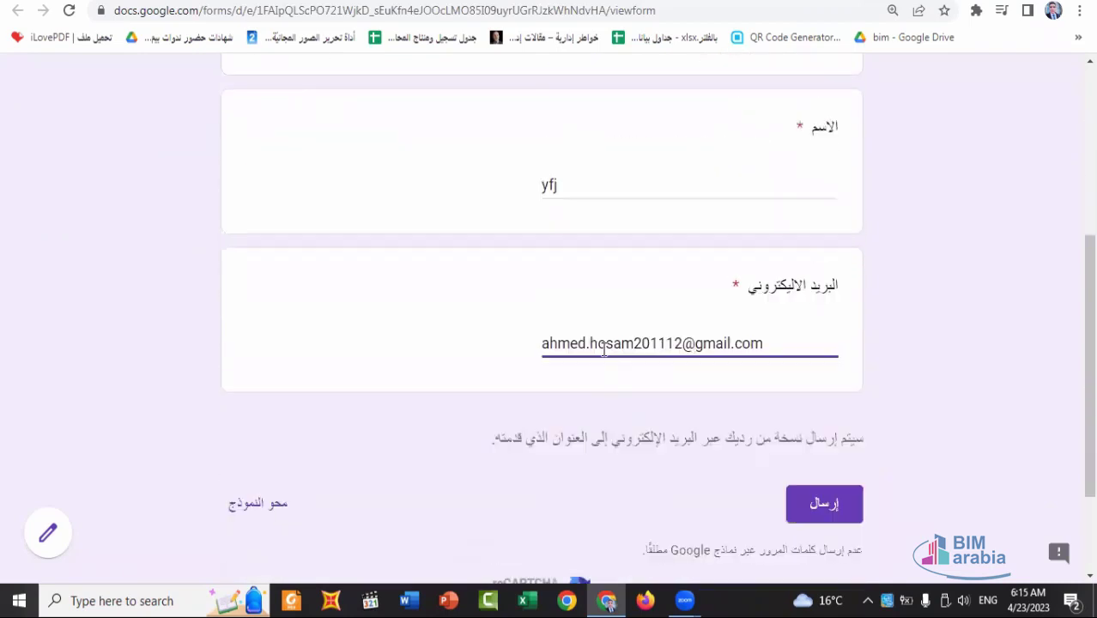
text(rttr)
scroll(911, 195, up, 3)
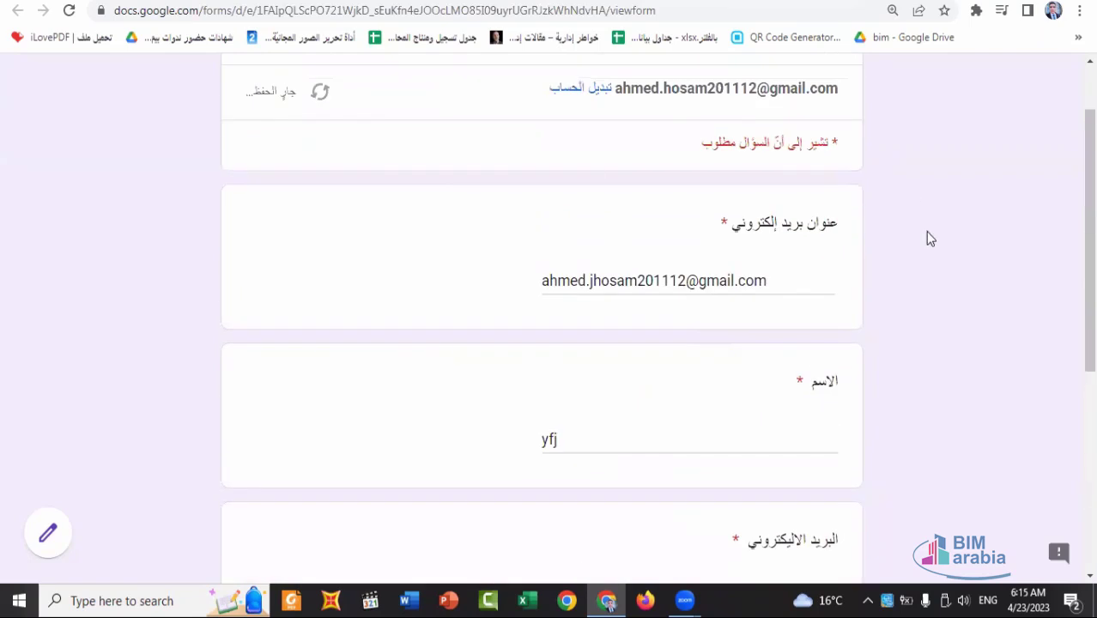
scroll(821, 343, down, 2)
scroll(789, 359, down, 2)
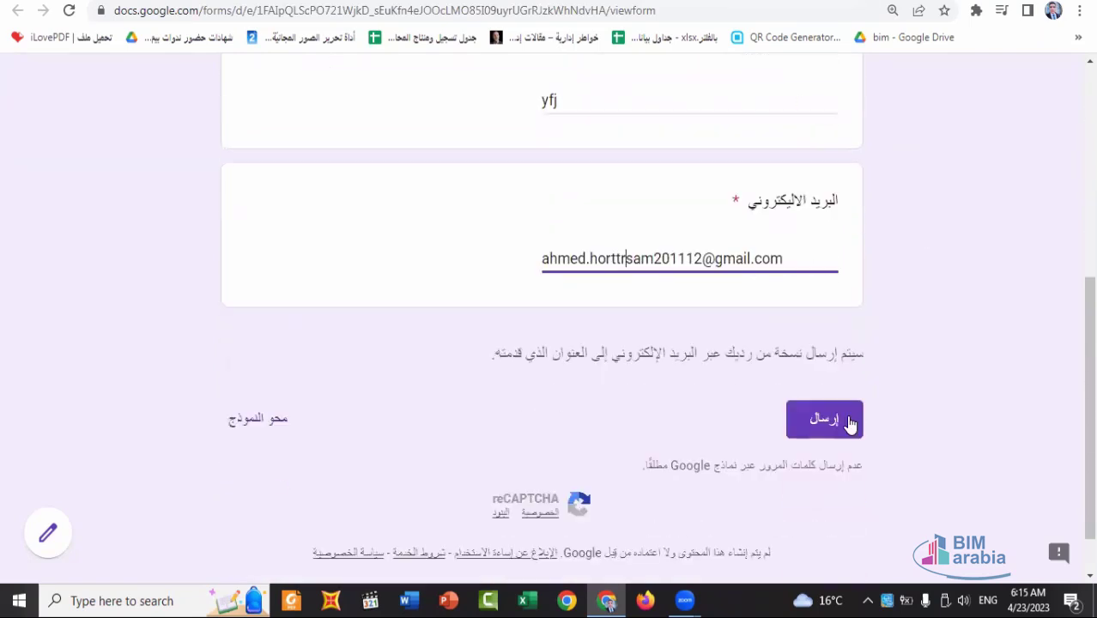
click(848, 420)
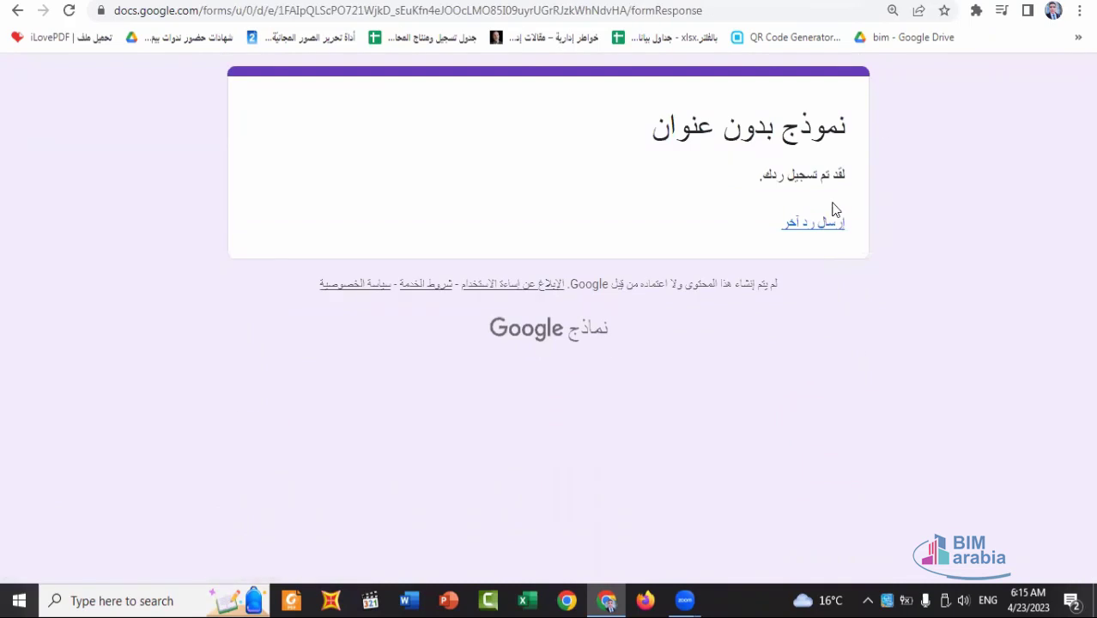
click(579, 1)
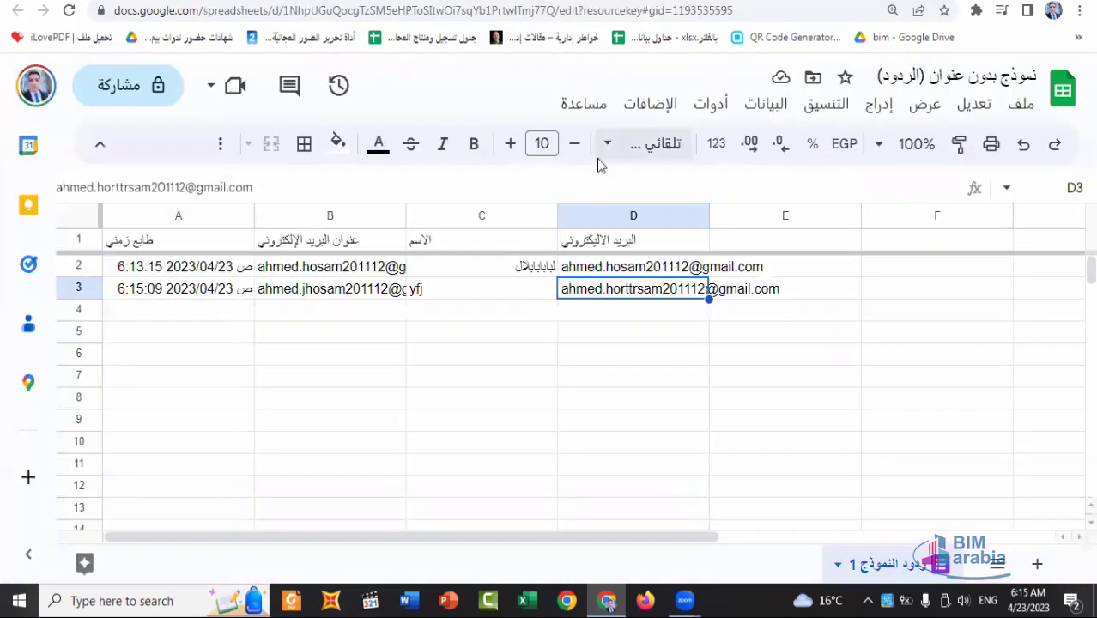
mouse_move(313, 296)
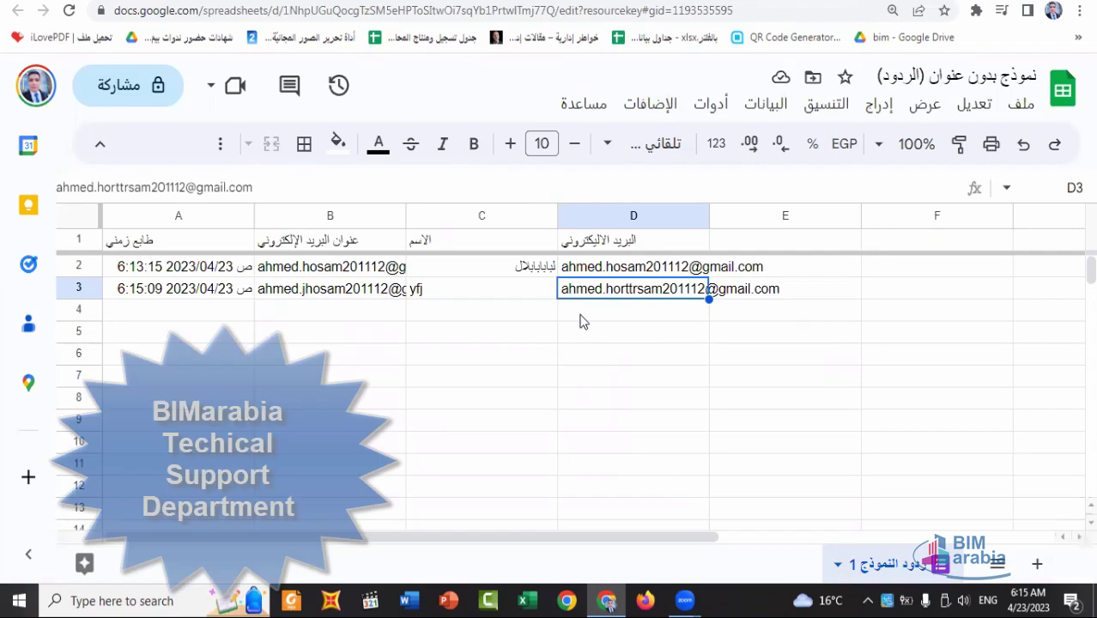
- Switch Collect email addresses to Verified, then return to the Questions page
click(608, 601)
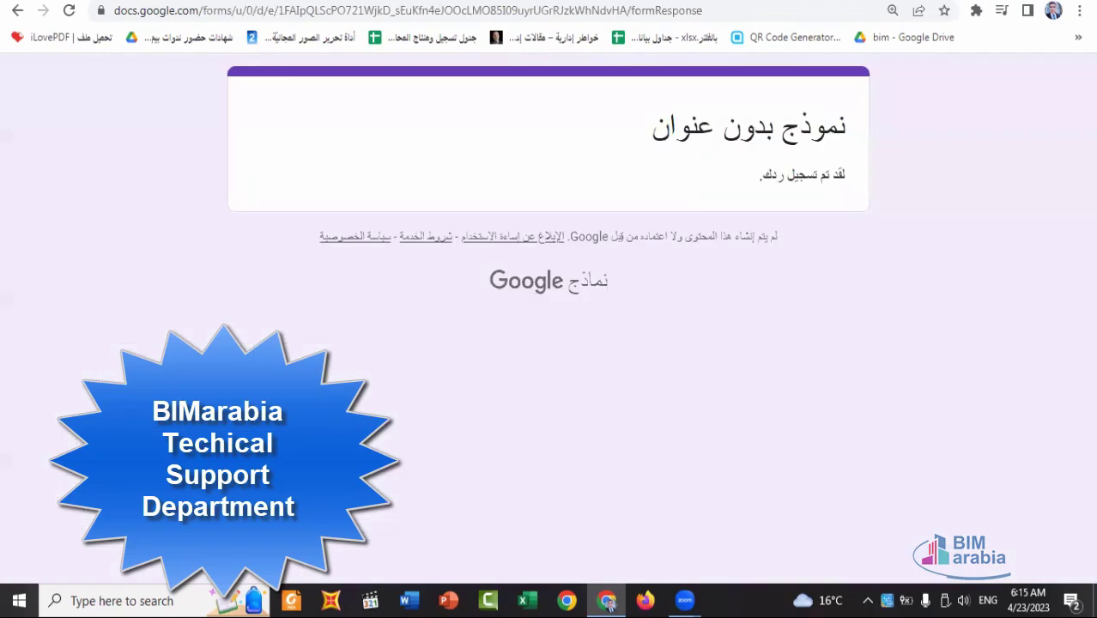
click(608, 601)
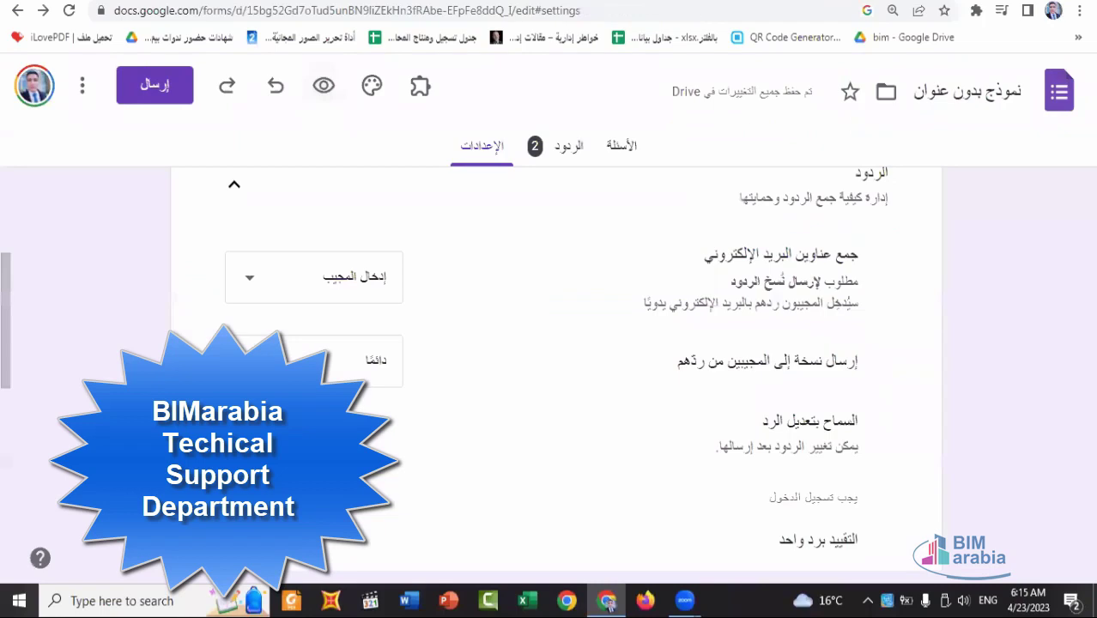
click(272, 296)
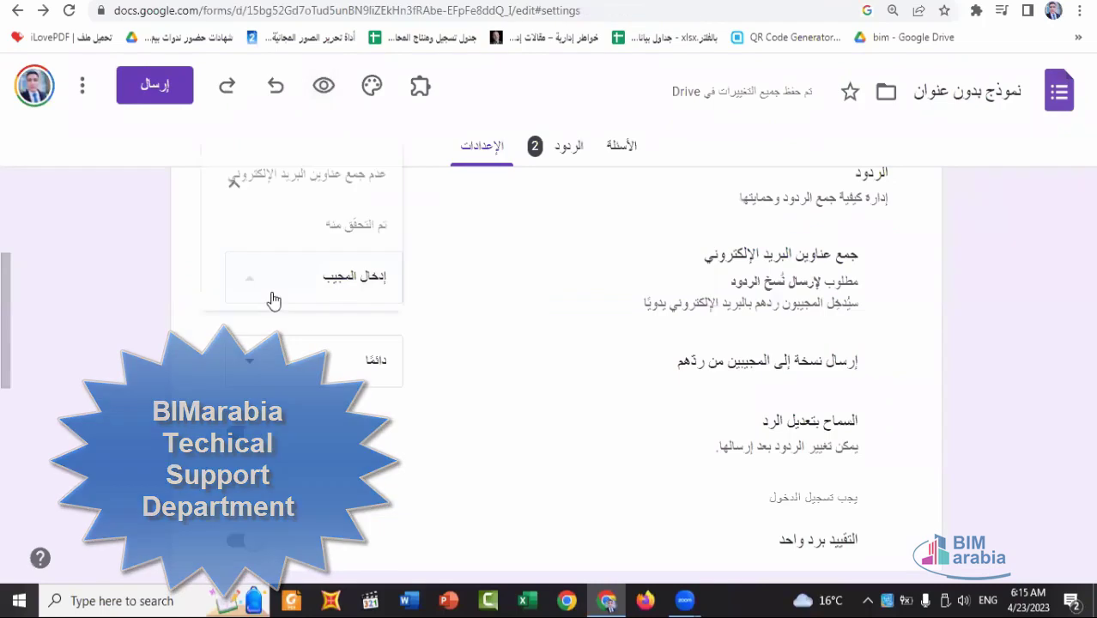
click(271, 298)
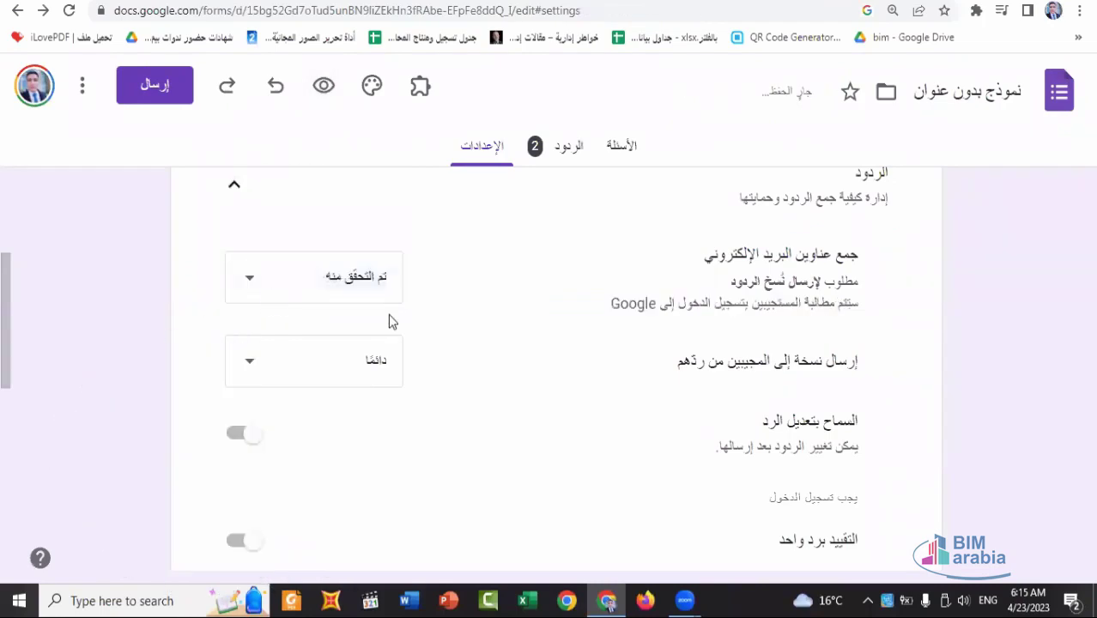
click(621, 146)
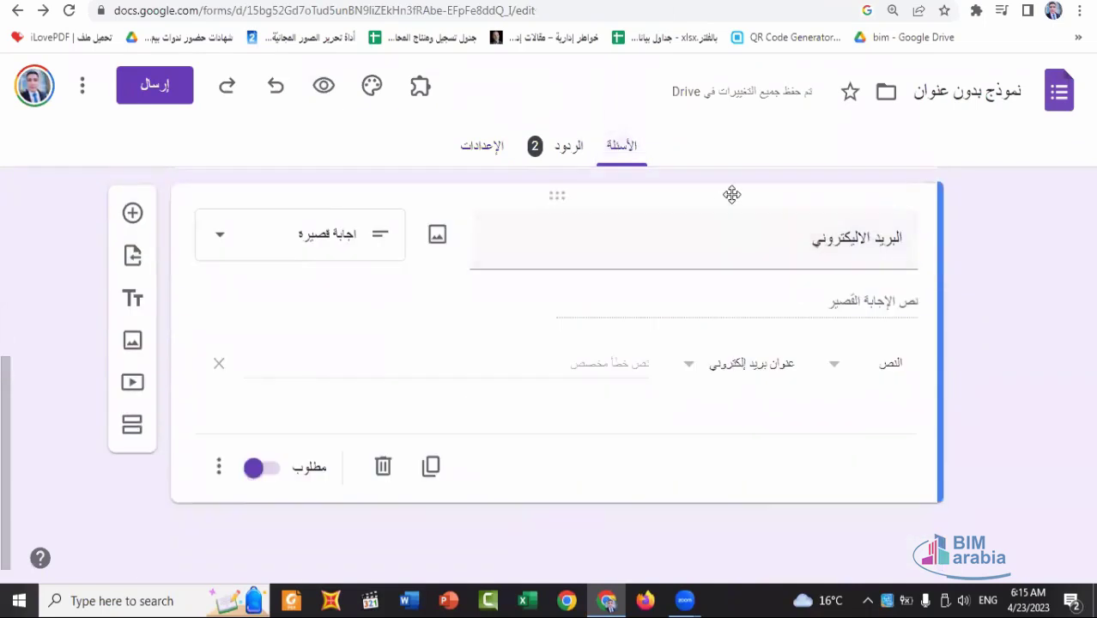
- Delete the البريد الاليكتروني question card and look over the collected responses
click(383, 468)
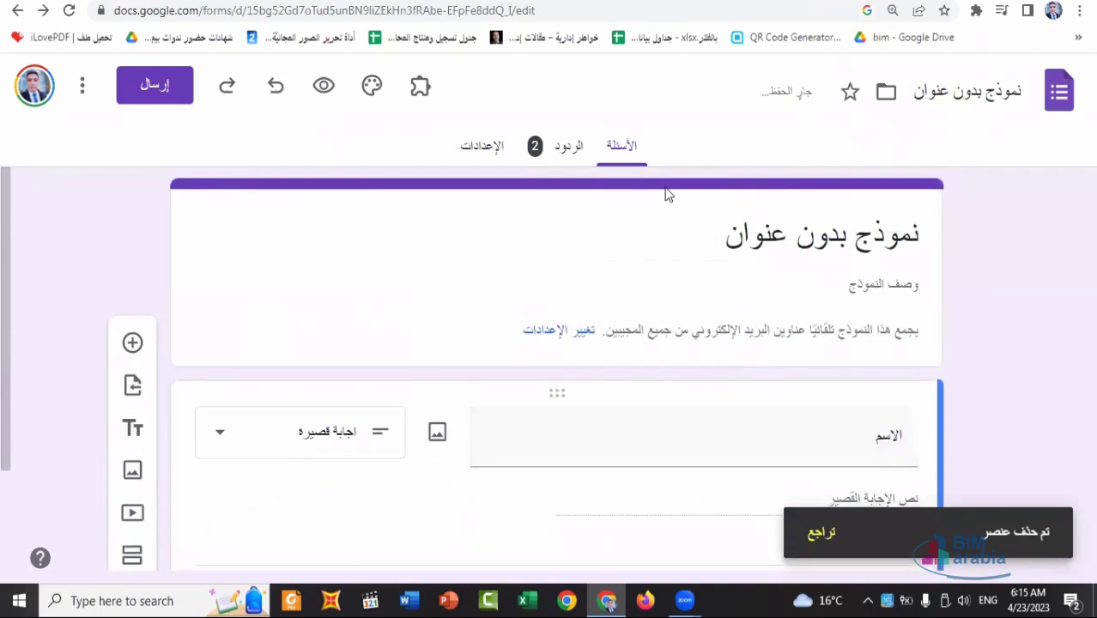
click(534, 148)
scroll(171, 388, down, 4)
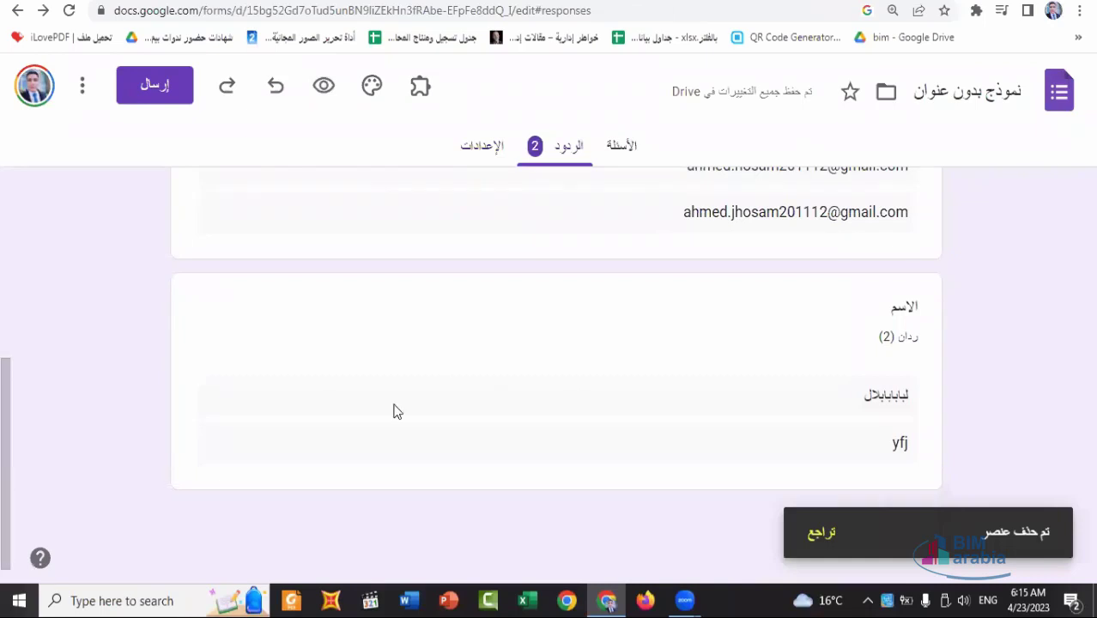
click(235, 307)
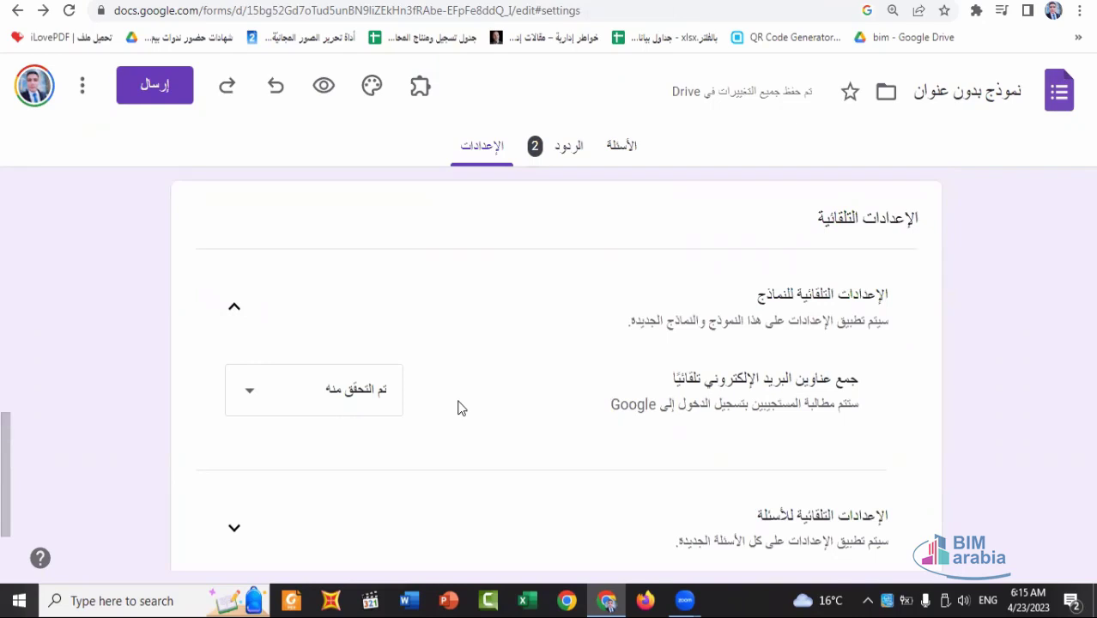
- Keep the default email collection set to Verified in Form defaults
click(355, 397)
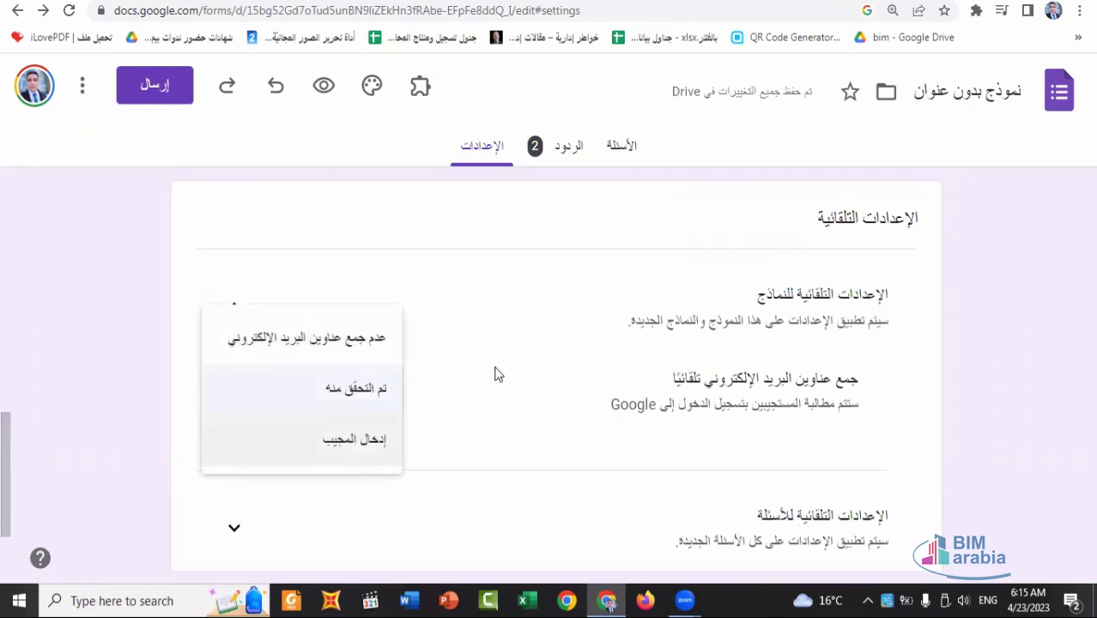
click(361, 387)
scroll(717, 356, up, 10)
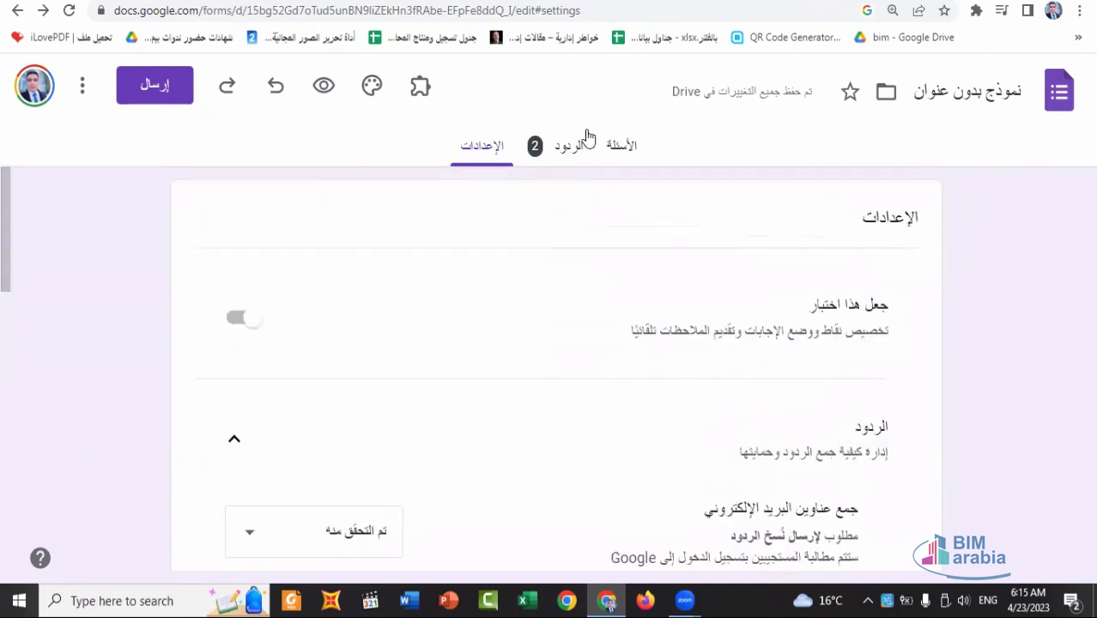
scroll(600, 409, down, 3)
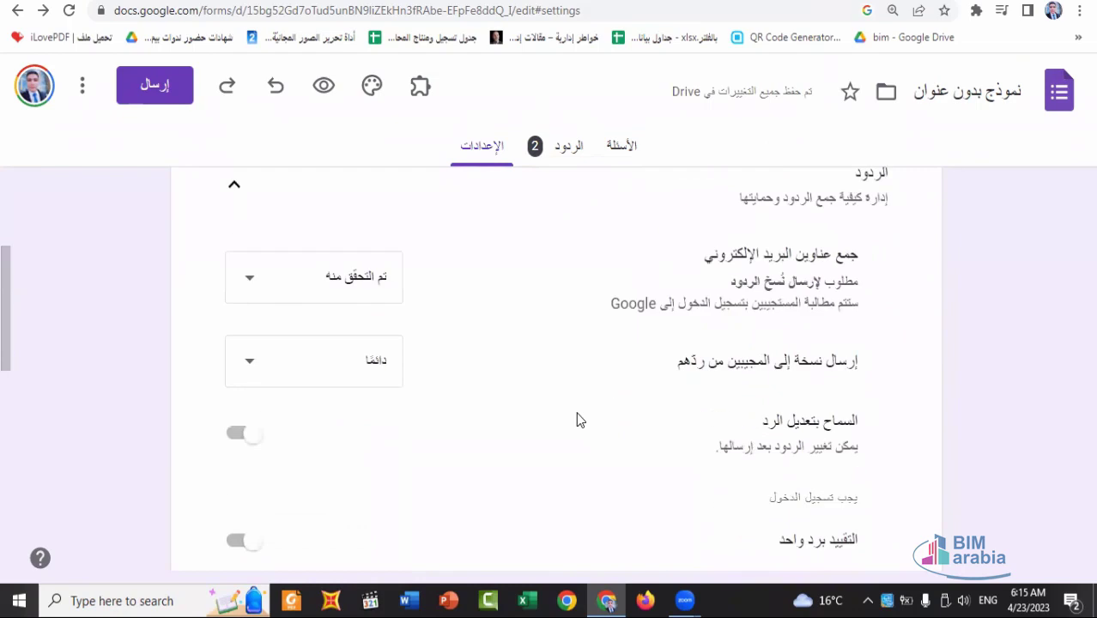
scroll(669, 339, down, 1)
scroll(666, 361, up, 1)
scroll(659, 392, up, 1)
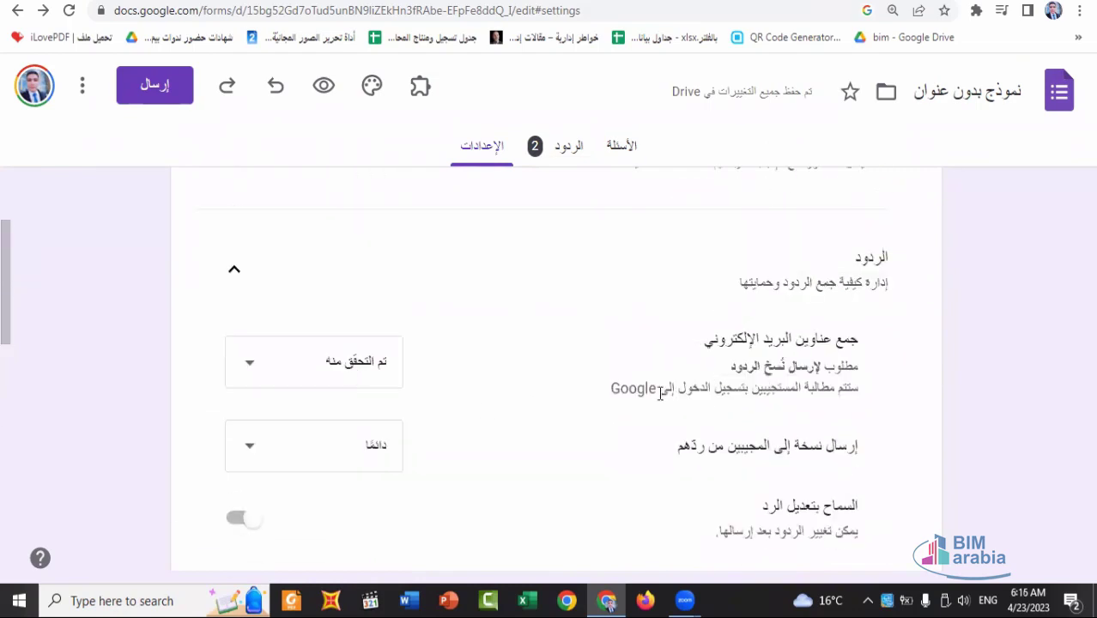
scroll(352, 371, down, 1)
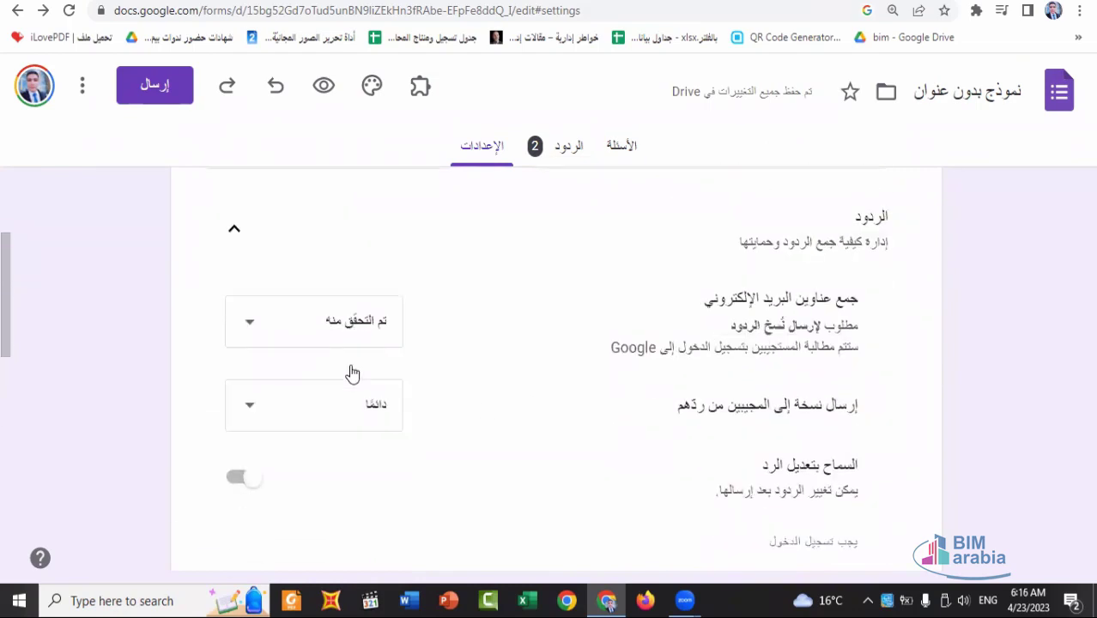
scroll(353, 373, down, 1)
- Check the response-copy and email-collection dropdowns, leaving both unchanged
click(370, 369)
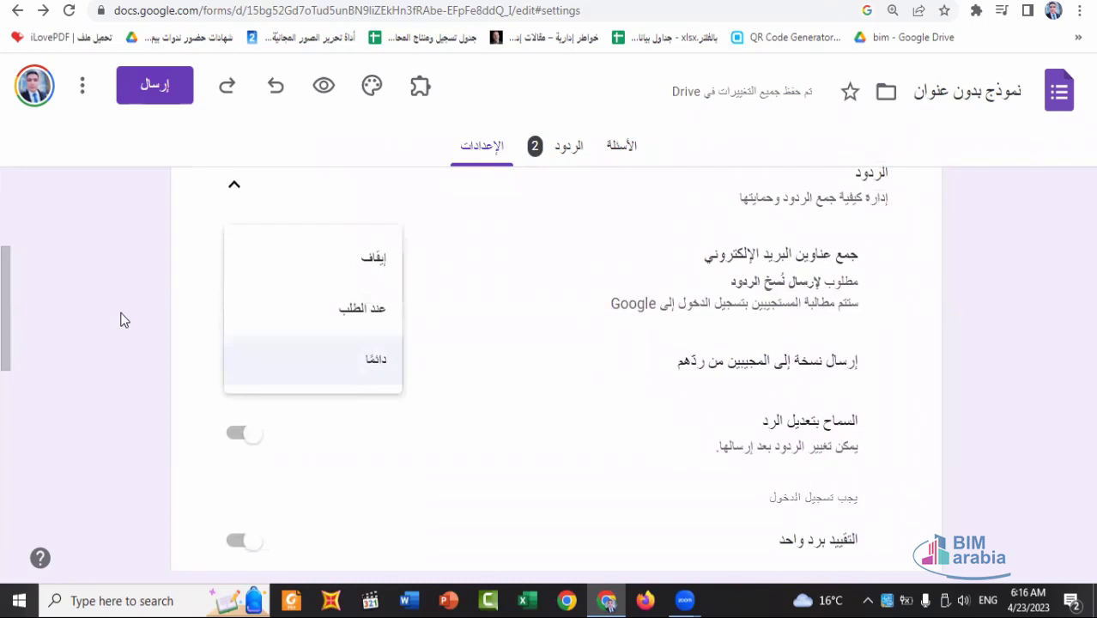
click(126, 319)
click(269, 287)
click(73, 277)
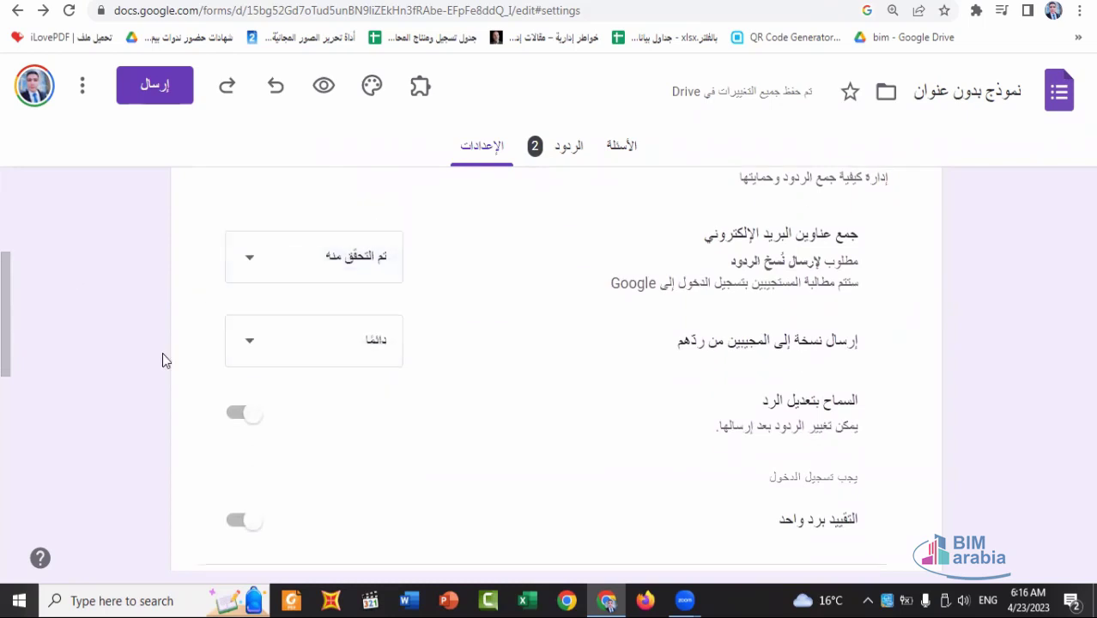
scroll(167, 360, down, 5)
scroll(567, 409, down, 3)
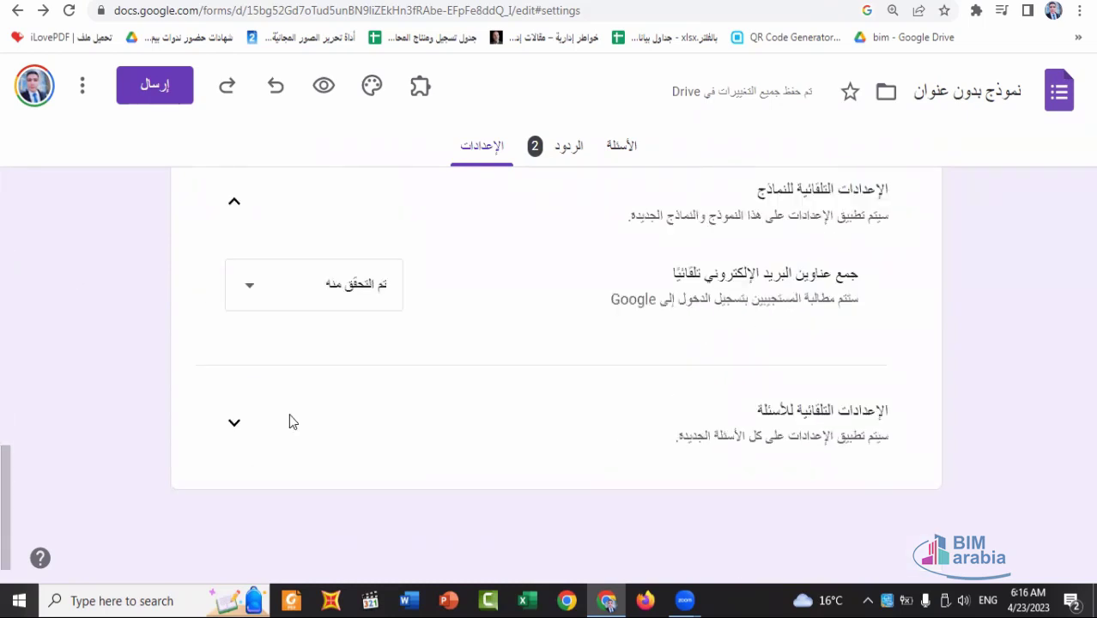
scroll(644, 309, up, 2)
scroll(803, 321, up, 2)
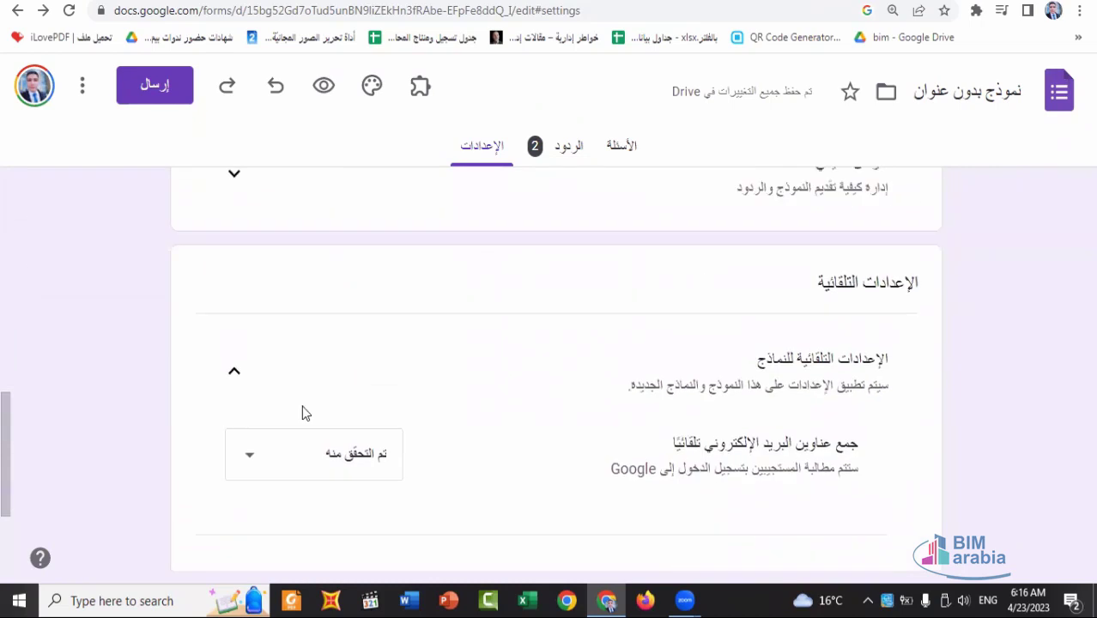
- Collapse and re-expand Form defaults, then reconfirm email collection stays Verified
click(234, 373)
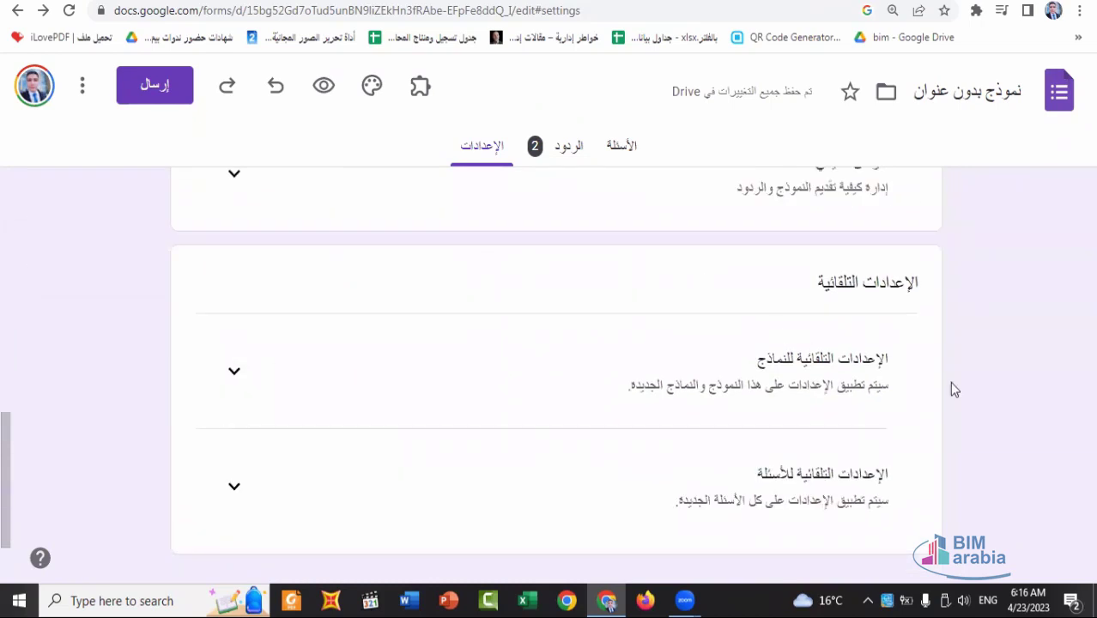
click(233, 371)
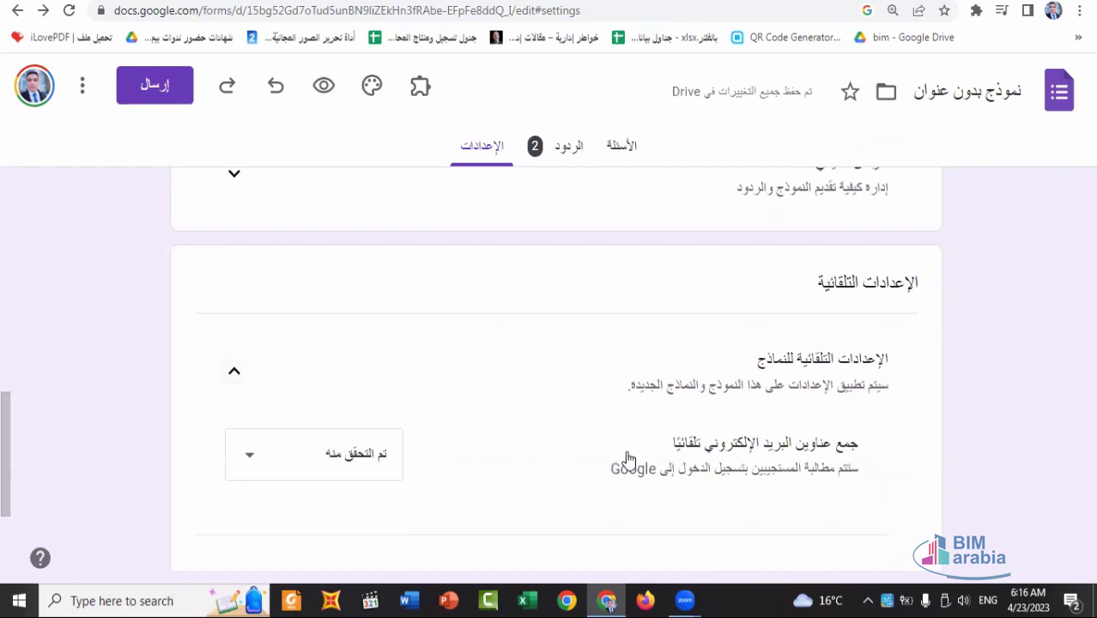
click(355, 455)
click(354, 467)
scroll(541, 378, down, 2)
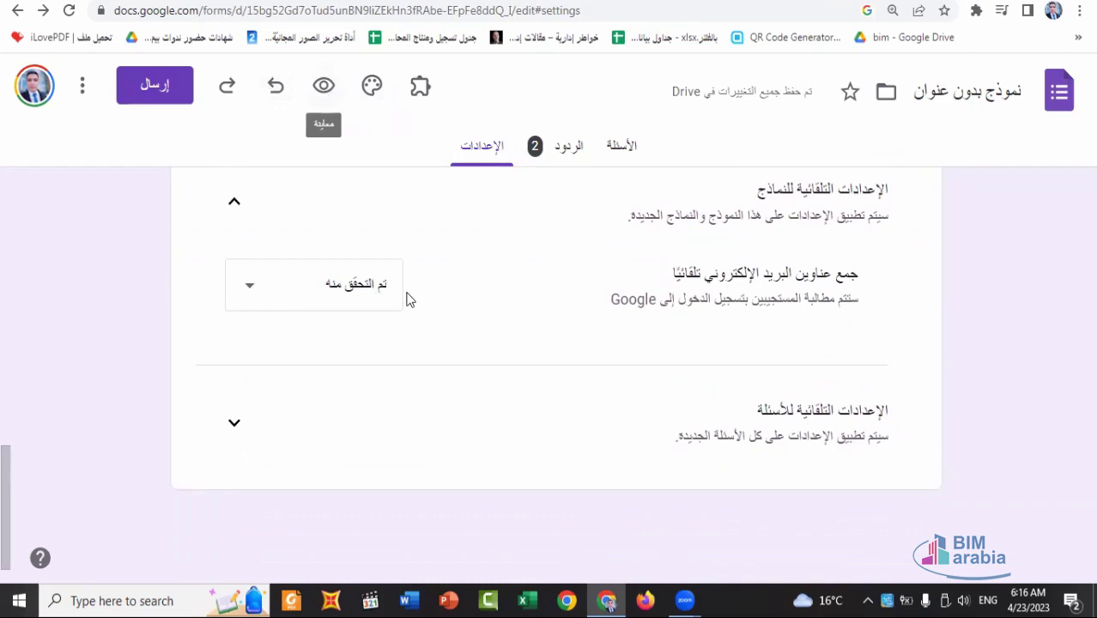
scroll(571, 391, up, 5)
scroll(455, 425, down, 1)
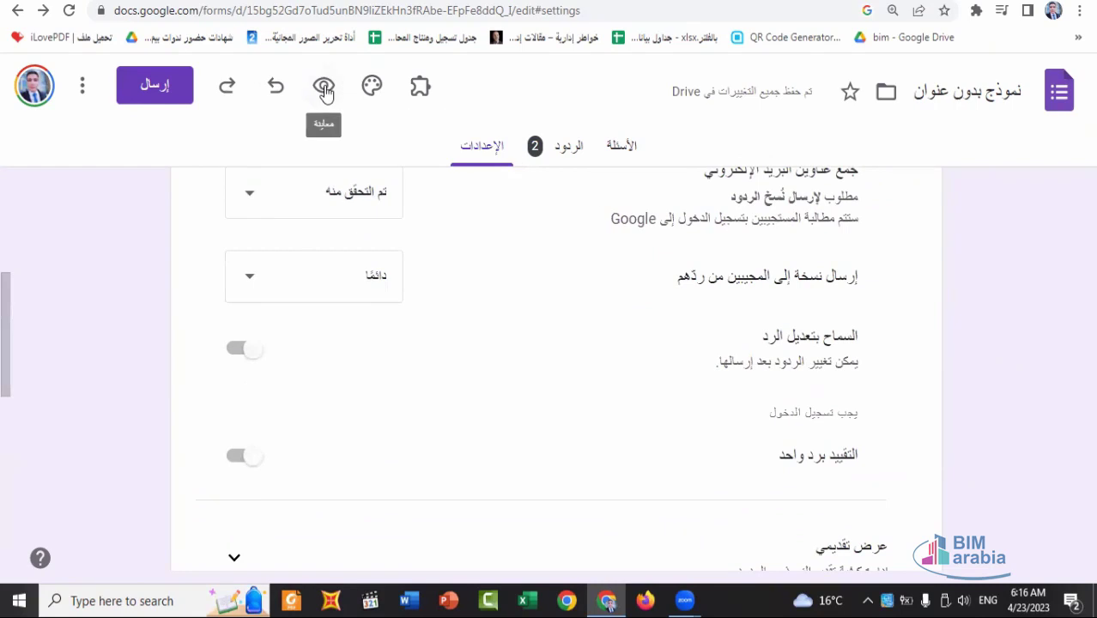
- In Preview, record the respondent's email, enter the name 'tfytryry' and submit
click(325, 89)
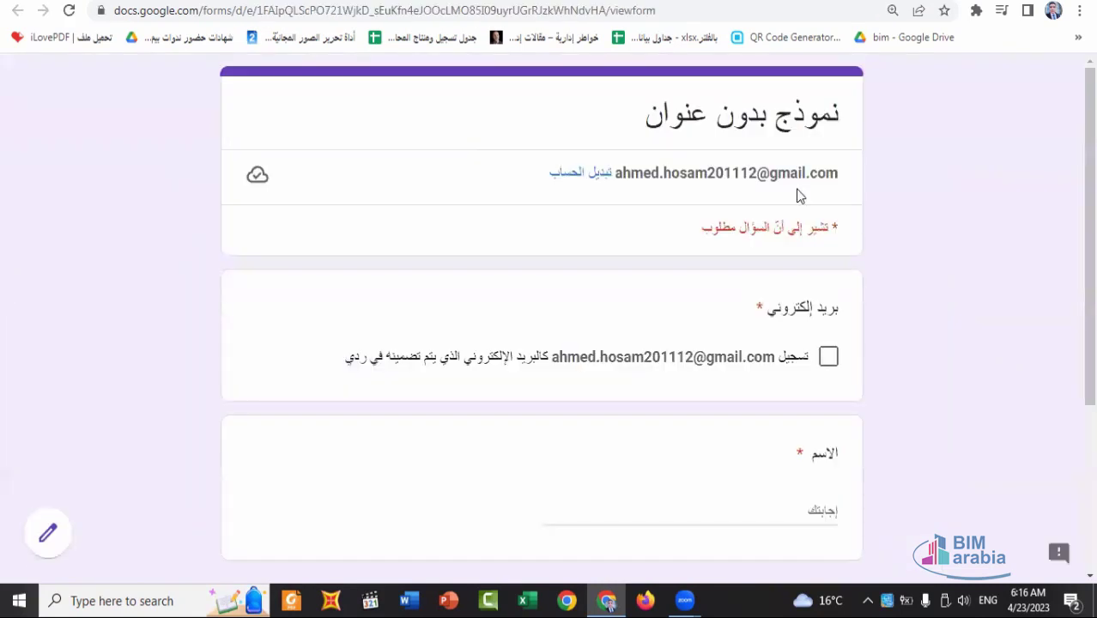
scroll(803, 202, down, 1)
scroll(812, 108, up, 1)
scroll(786, 319, down, 2)
click(829, 187)
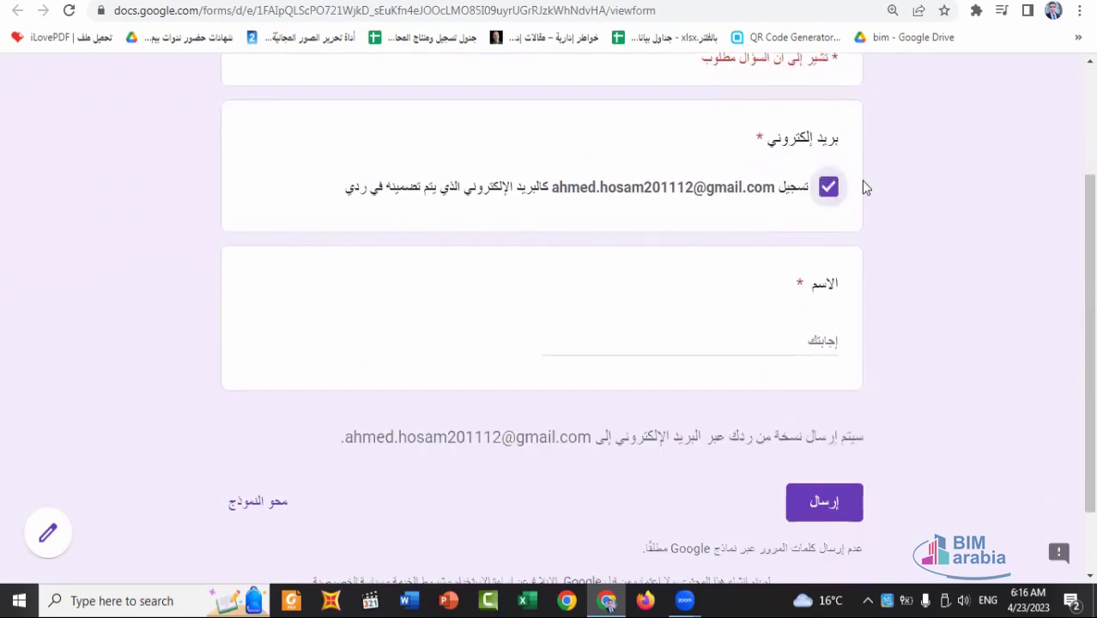
click(794, 344)
text(tfytryry)
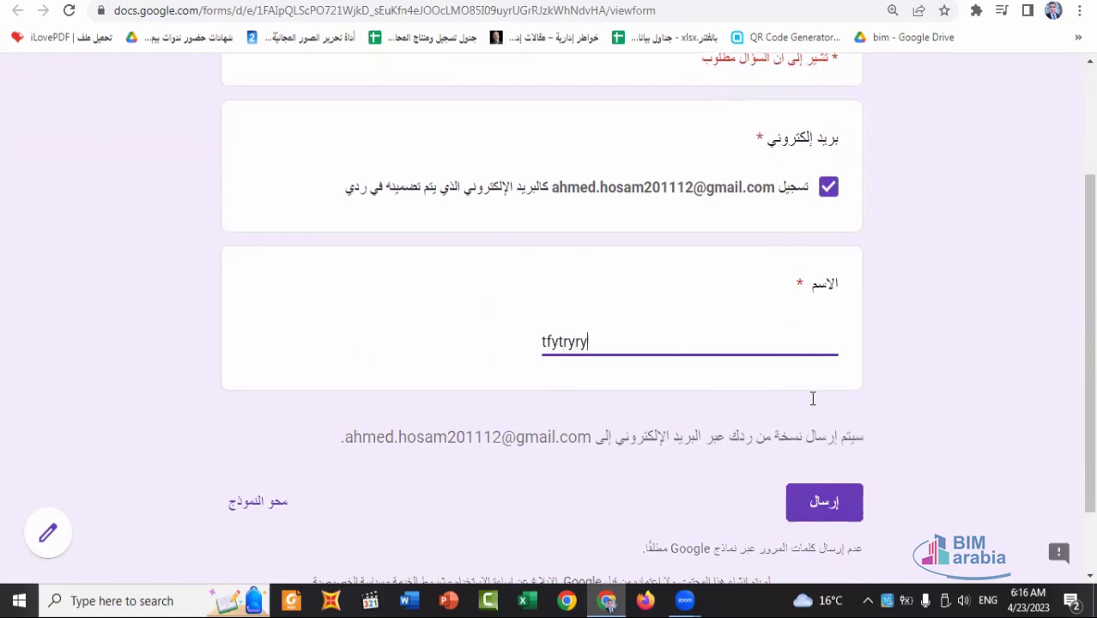
click(833, 505)
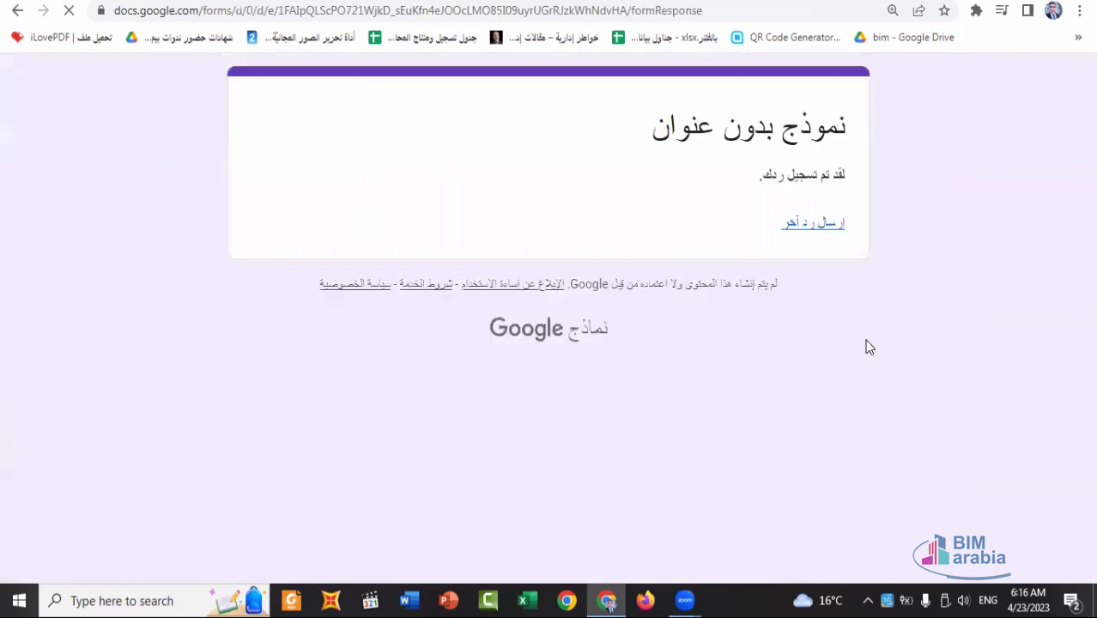
- Switch to the responses spreadsheet and select cell B4 to inspect the new row
click(607, 601)
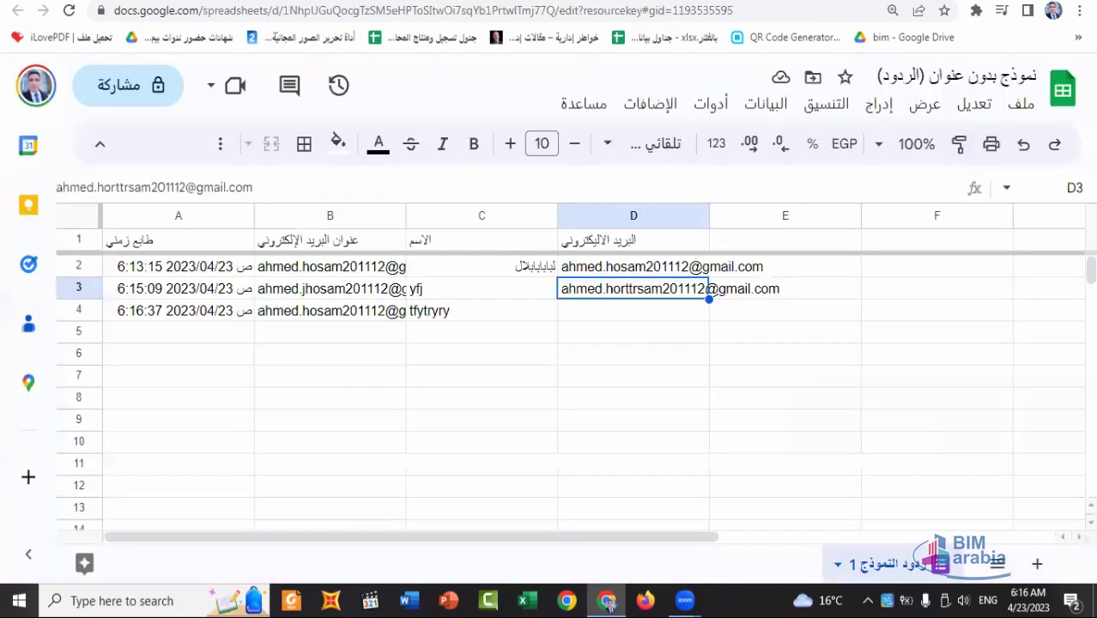
click(401, 319)
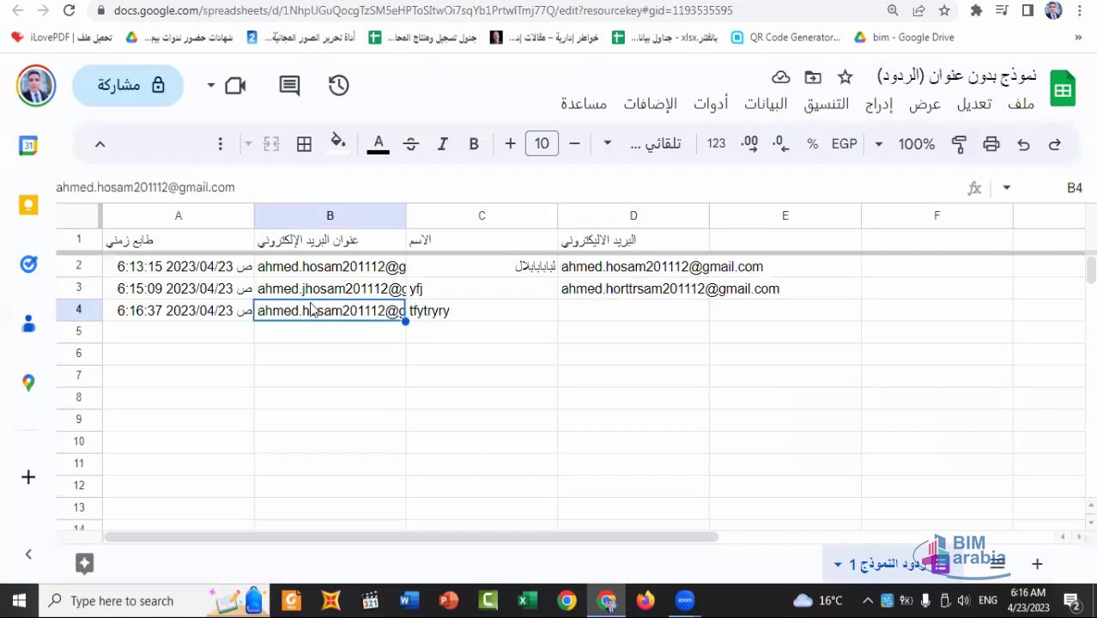